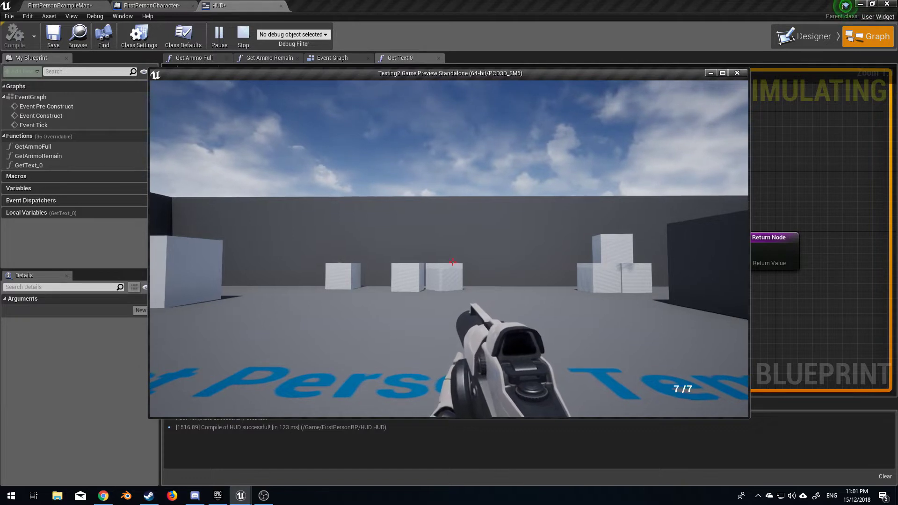
- Fire the gun until the ammo runs out, then reload with the R key
{"action": "left_click", "coordinate": [453, 263]}
{"action": "left_click", "coordinate": [452, 263]}
{"action": "left_click", "coordinate": [453, 264]}
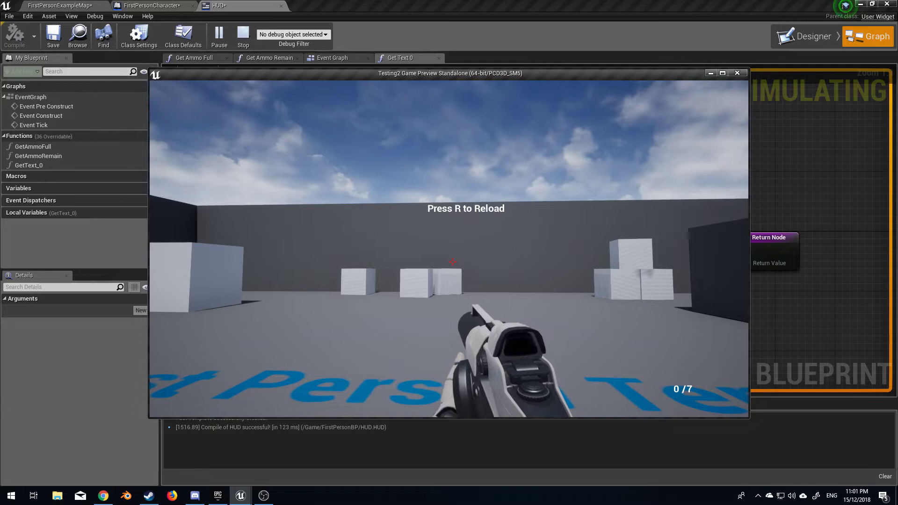
{"action": "key", "text": "r"}
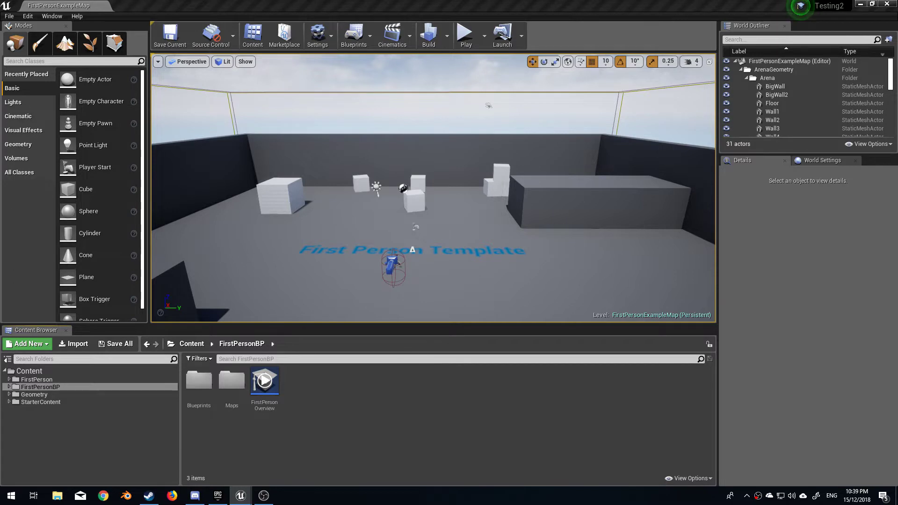
- Select FirstPersonCharacter and launch it in the Blueprint Editor from the Details panel
{"action": "left_click", "coordinate": [390, 265]}
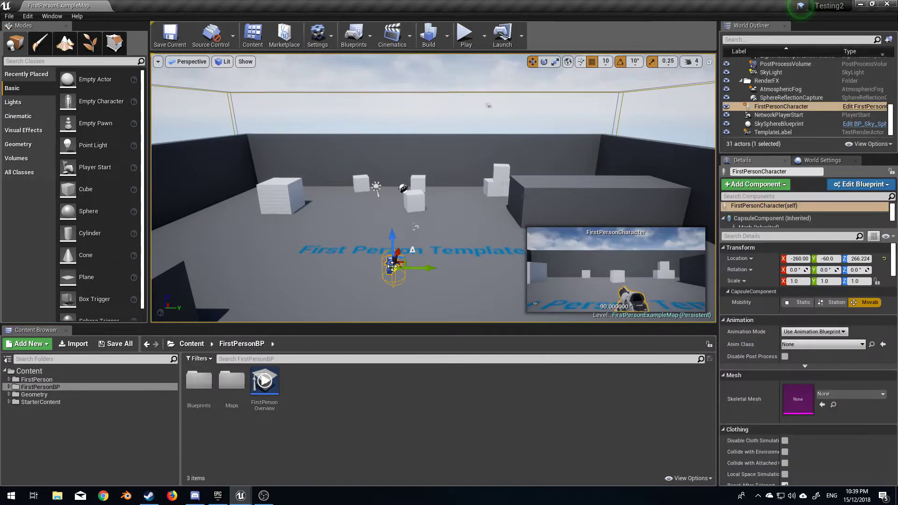
{"action": "left_click", "coordinate": [844, 187]}
{"action": "left_click", "coordinate": [829, 208]}
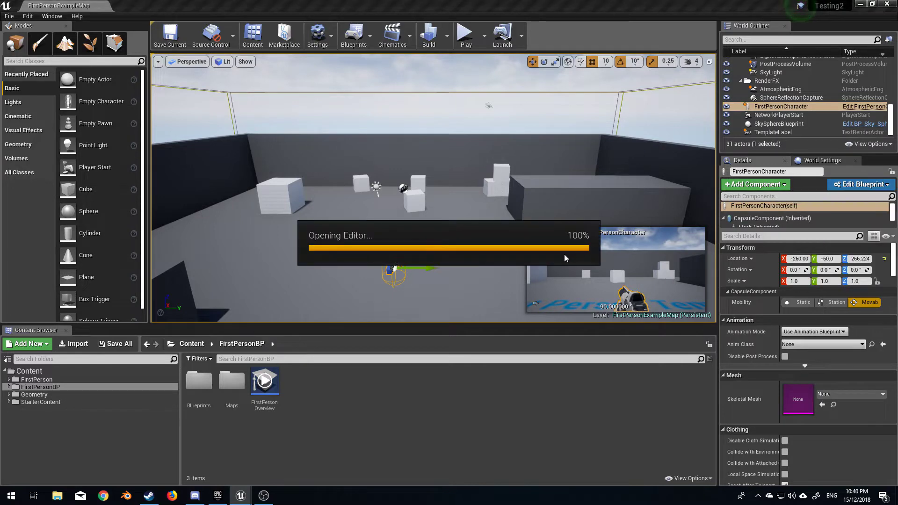
{"action": "scroll", "coordinate": [320, 309], "scroll_direction": "up", "scroll_amount": 1}
{"action": "scroll", "coordinate": [321, 256], "scroll_direction": "up", "scroll_amount": 1}
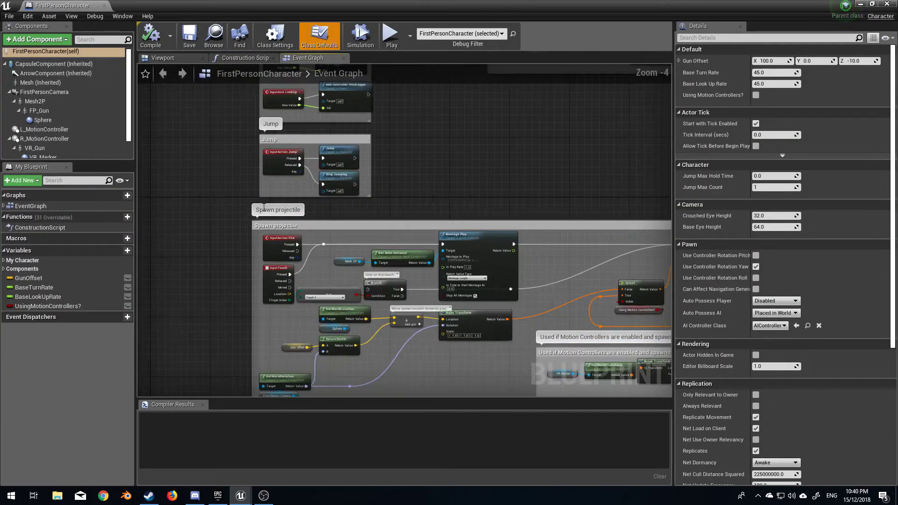
{"action": "scroll", "coordinate": [376, 217], "scroll_direction": "up", "scroll_amount": 1}
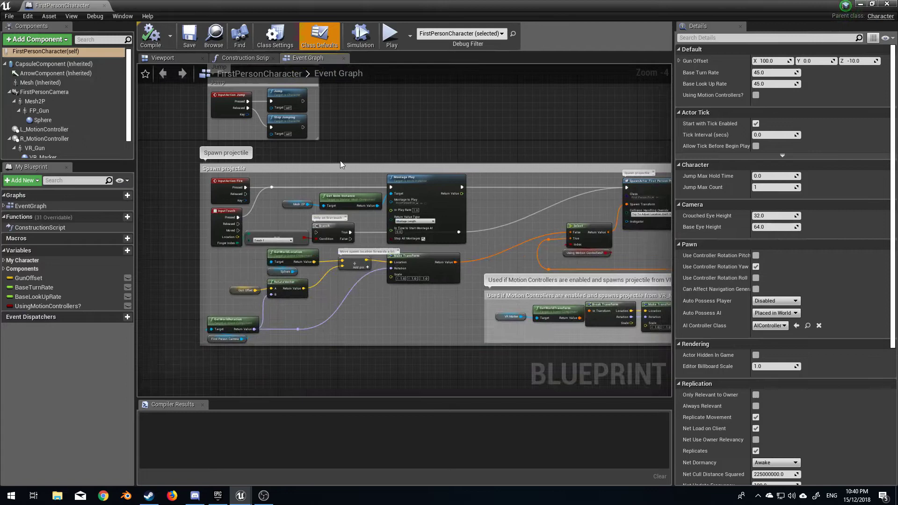
- Create variables GunEmpty, GunAmmoRemain and GunAmmonFull, then select GunAmmoRemain
{"action": "right_click_drag", "start_coordinate": [340, 161], "coordinate": [320, 154]}
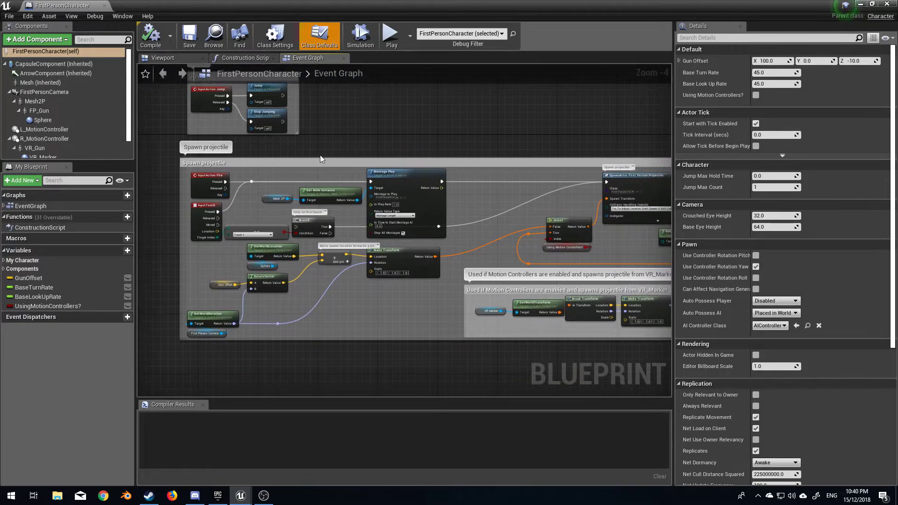
{"action": "left_click", "coordinate": [125, 251]}
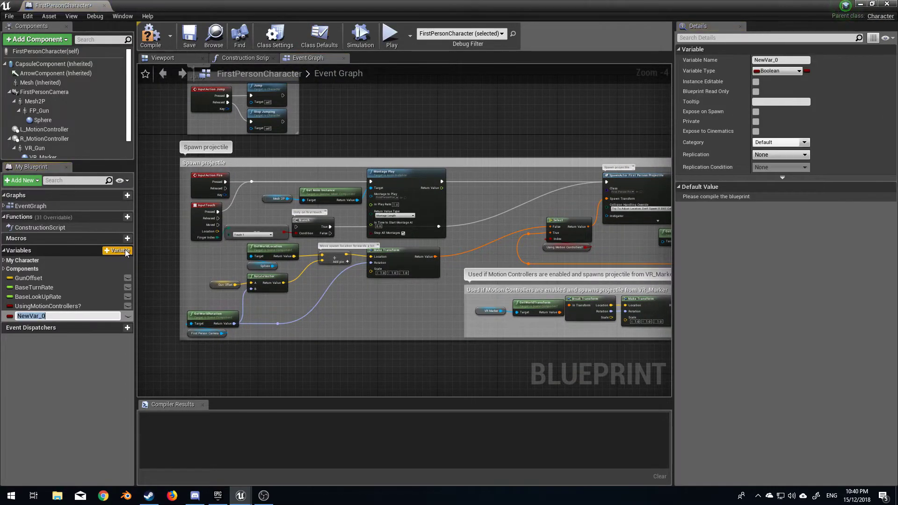
{"action": "type", "text": "Gum"}
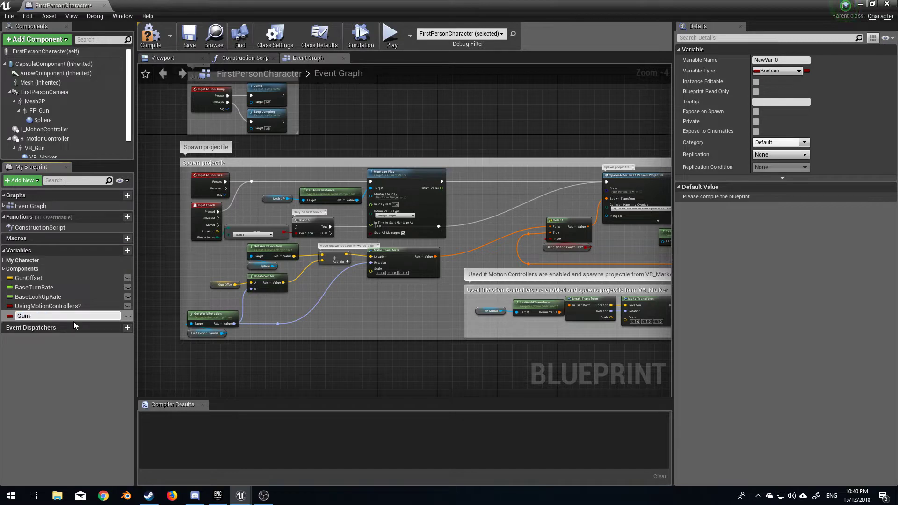
{"action": "key", "text": "BackSpace"}
{"action": "type", "text": "n"}
{"action": "type", "text": "Empty"}
{"action": "key", "text": "Return"}
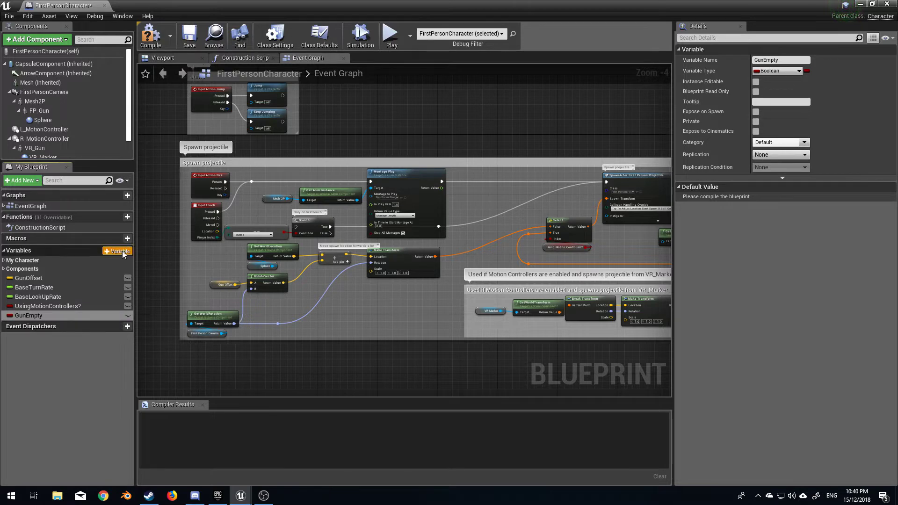
{"action": "left_click", "coordinate": [127, 250]}
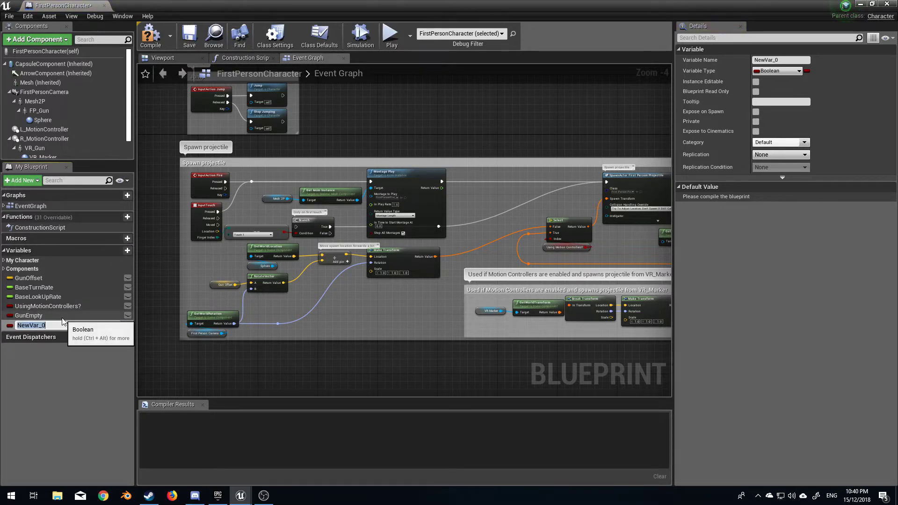
{"action": "type", "text": "GunAmmoRemai"}
{"action": "key", "text": "Return"}
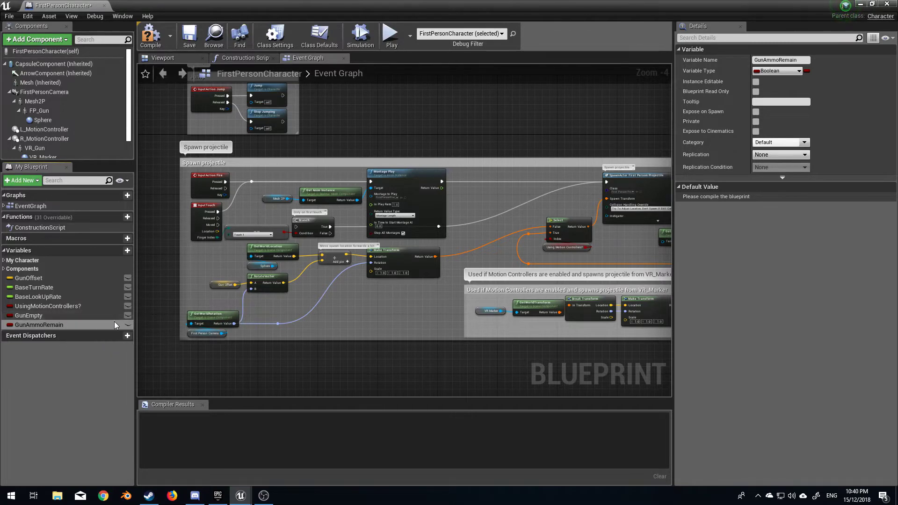
{"action": "left_click", "coordinate": [127, 249]}
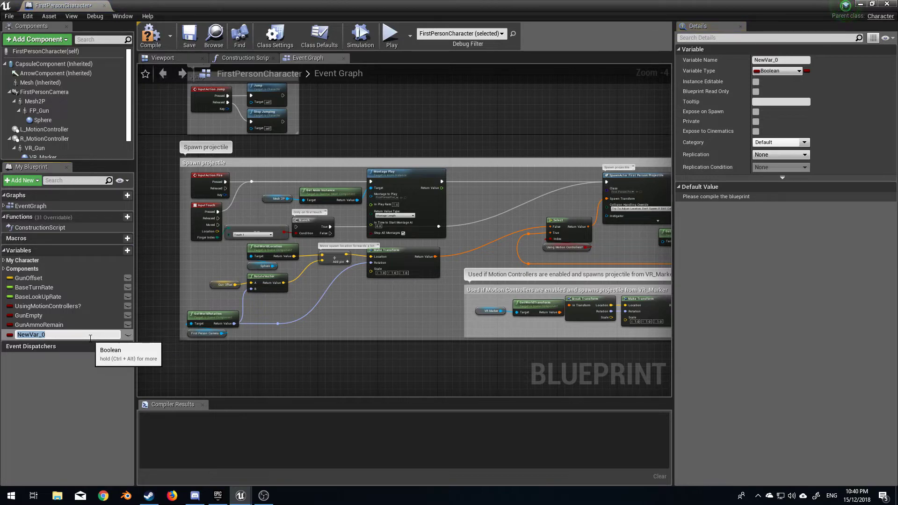
{"action": "type", "text": "GunAmmonFull"}
{"action": "key", "text": "Return"}
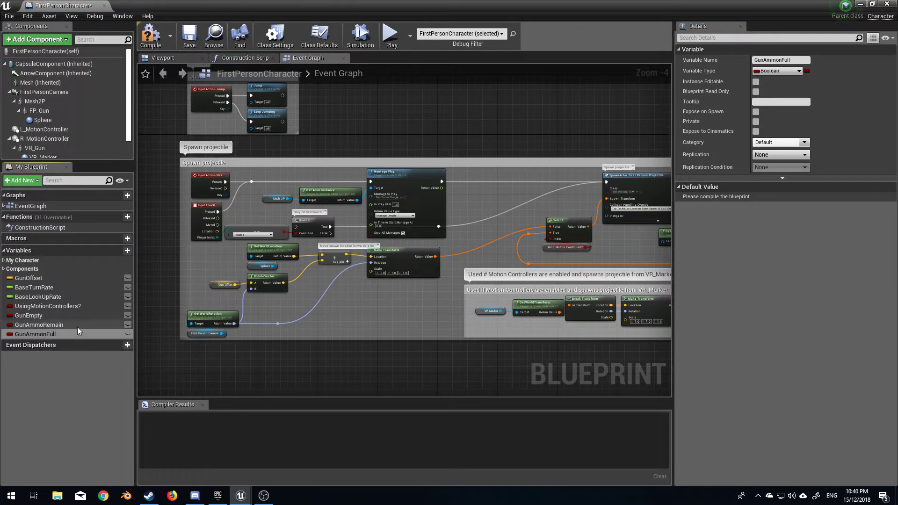
{"action": "left_click", "coordinate": [78, 326]}
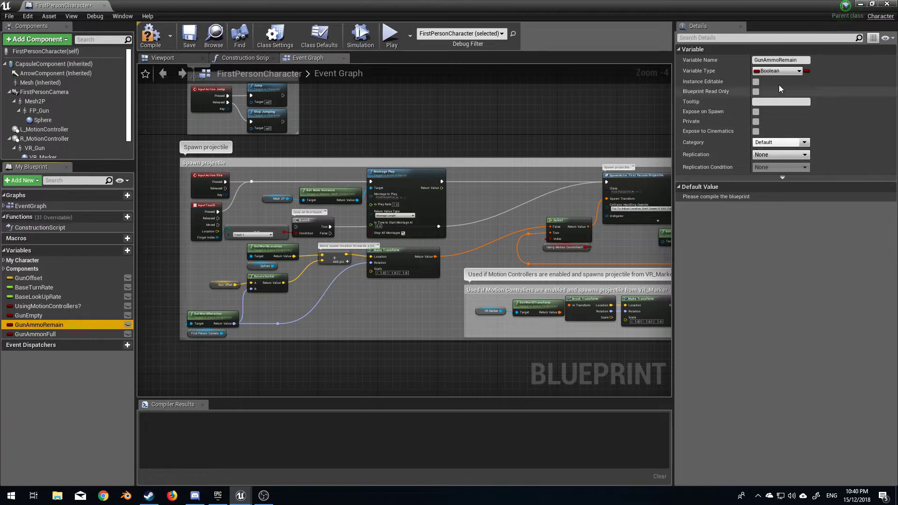
- Make GunAmmoRemain and GunAmmonFull Integer variables and compile the blueprint
{"action": "left_click", "coordinate": [779, 70]}
{"action": "left_click", "coordinate": [760, 113]}
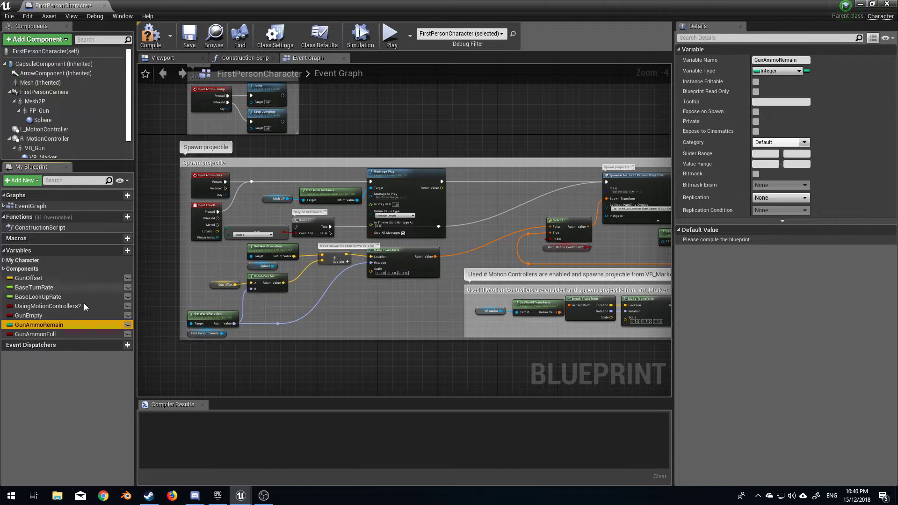
{"action": "left_click", "coordinate": [54, 336]}
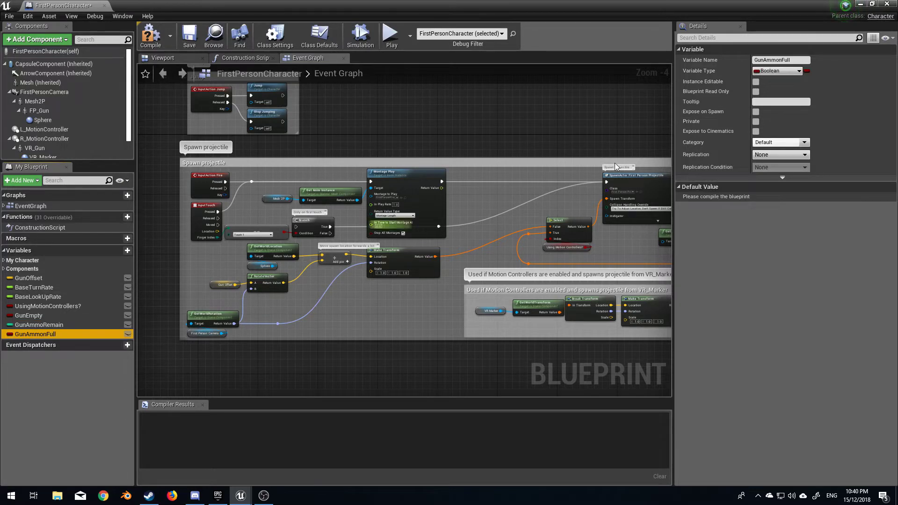
{"action": "left_click", "coordinate": [788, 70]}
{"action": "left_click", "coordinate": [768, 112]}
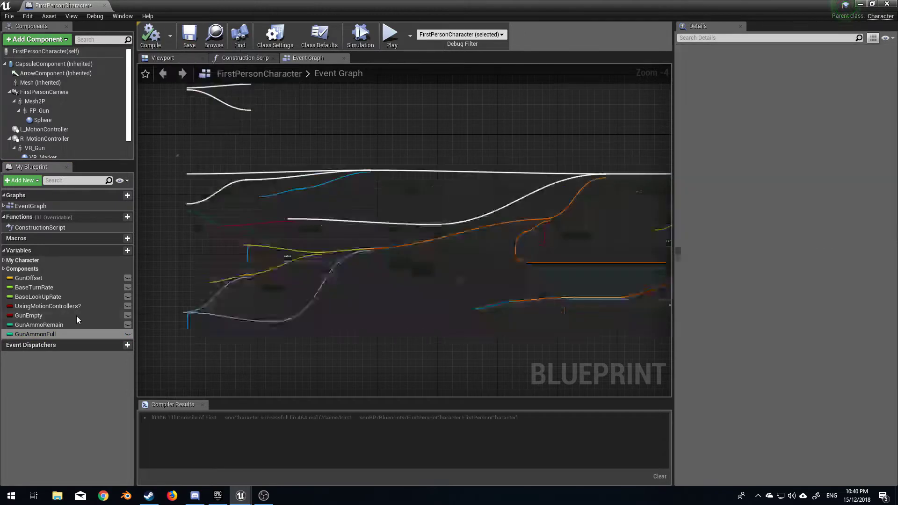
{"action": "left_click", "coordinate": [28, 315]}
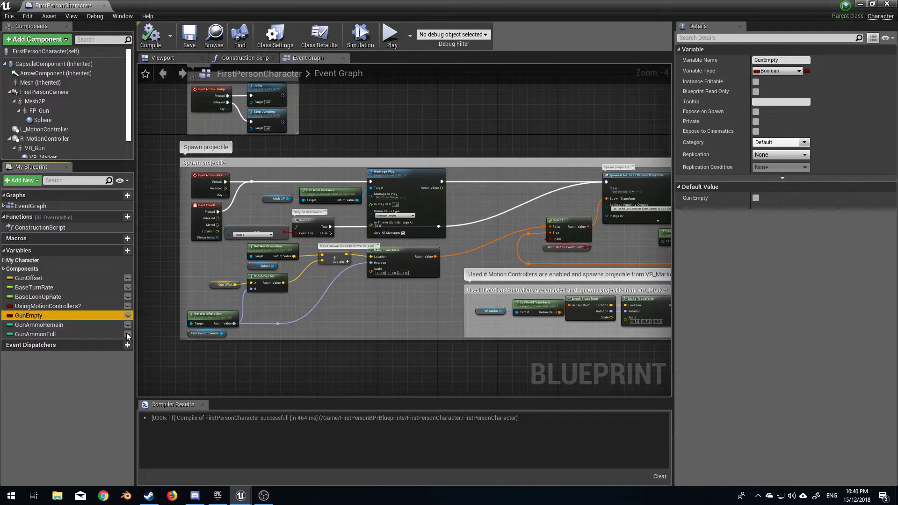
- Give GunAmmoRemain and GunAmmonFull a default value of 7
{"action": "left_click", "coordinate": [59, 327]}
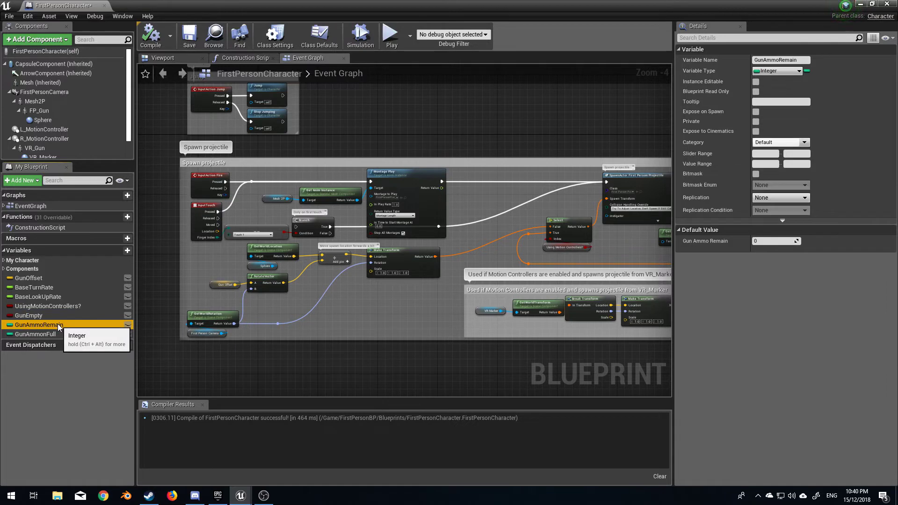
{"action": "left_click", "coordinate": [772, 241]}
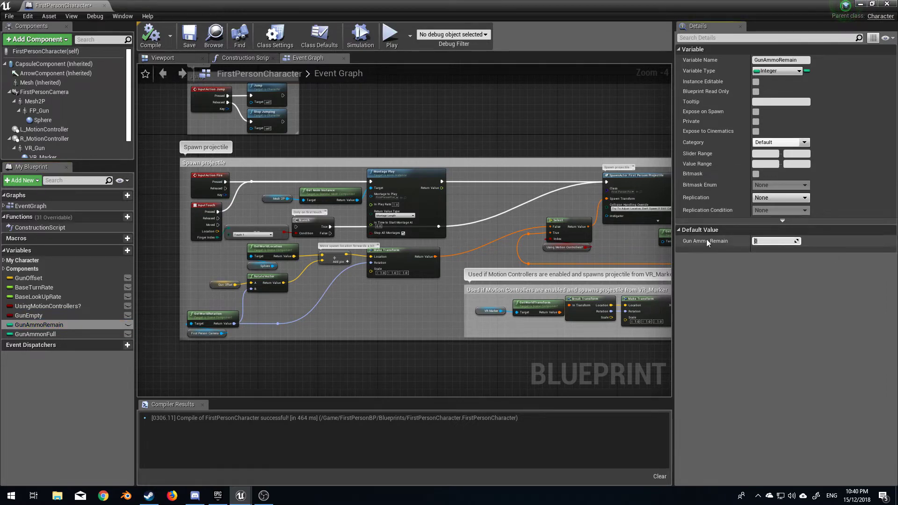
{"action": "type", "text": "77"}
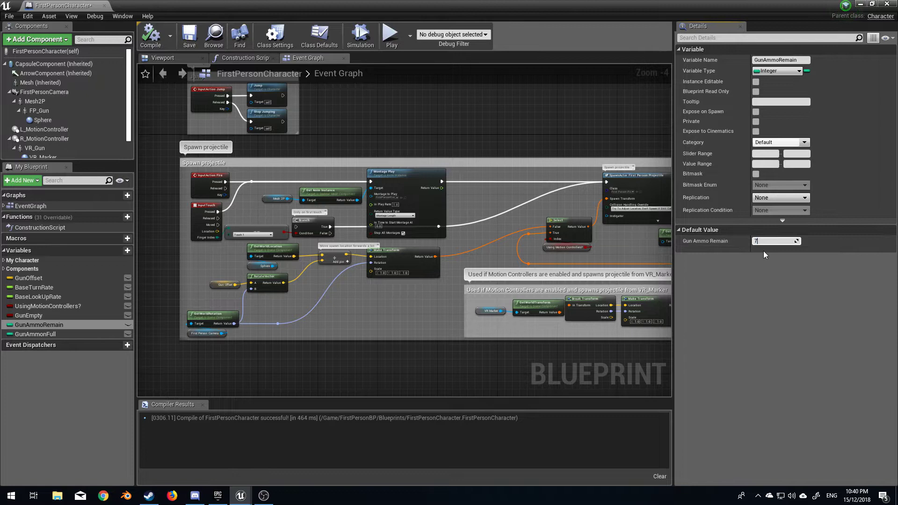
{"action": "left_click", "coordinate": [39, 334]}
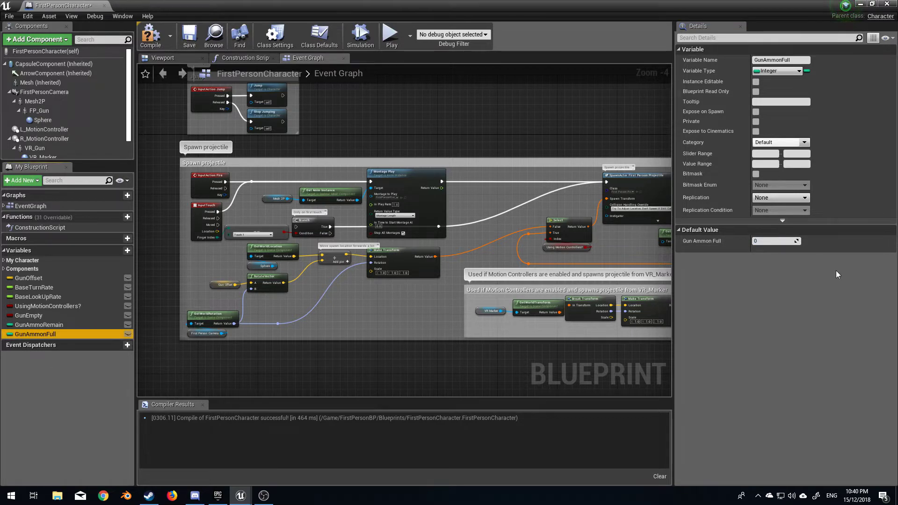
{"action": "left_click", "coordinate": [772, 241]}
{"action": "type", "text": "7"}
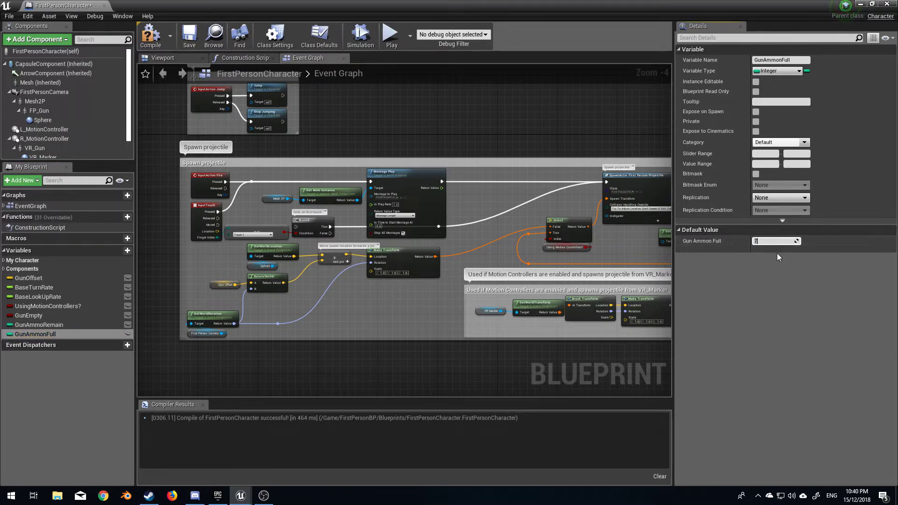
{"action": "mouse_move", "coordinate": [36, 334]}
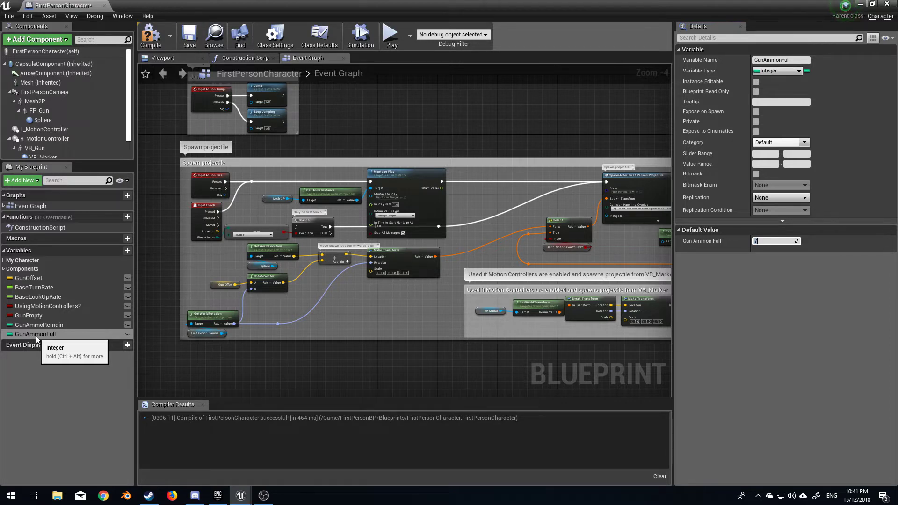
- Place a Branch node on the InputAction Fire Pressed output
{"action": "mouse_move", "coordinate": [518, 372]}
{"action": "right_mouse_down"}
{"action": "mouse_move", "coordinate": [493, 344]}
{"action": "mouse_move", "coordinate": [515, 366]}
{"action": "right_mouse_up"}
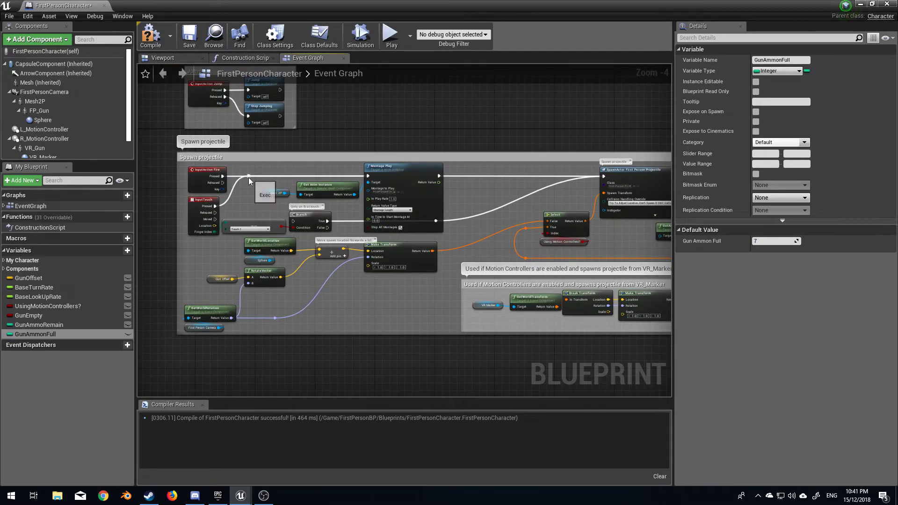
{"action": "left_click_drag", "start_coordinate": [248, 177], "coordinate": [263, 176]}
{"action": "type", "text": "b"}
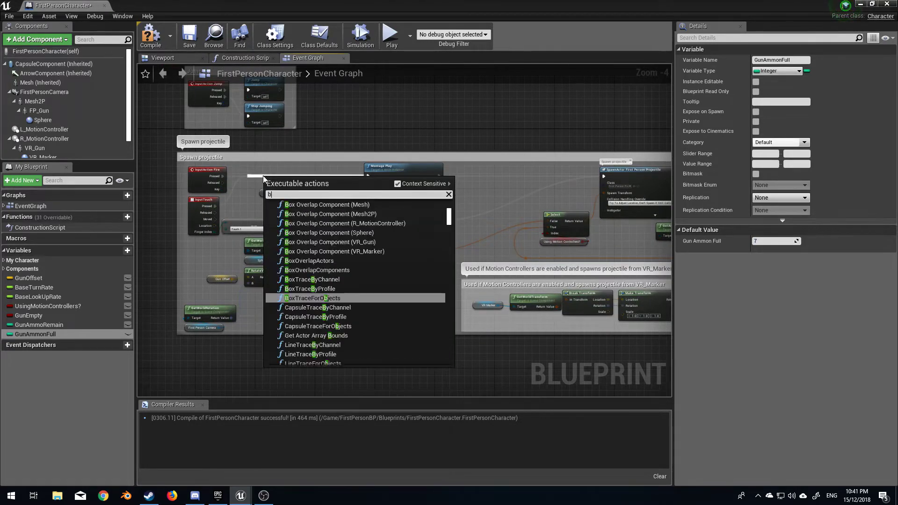
{"action": "type", "text": "ranch"}
{"action": "key", "text": "Return"}
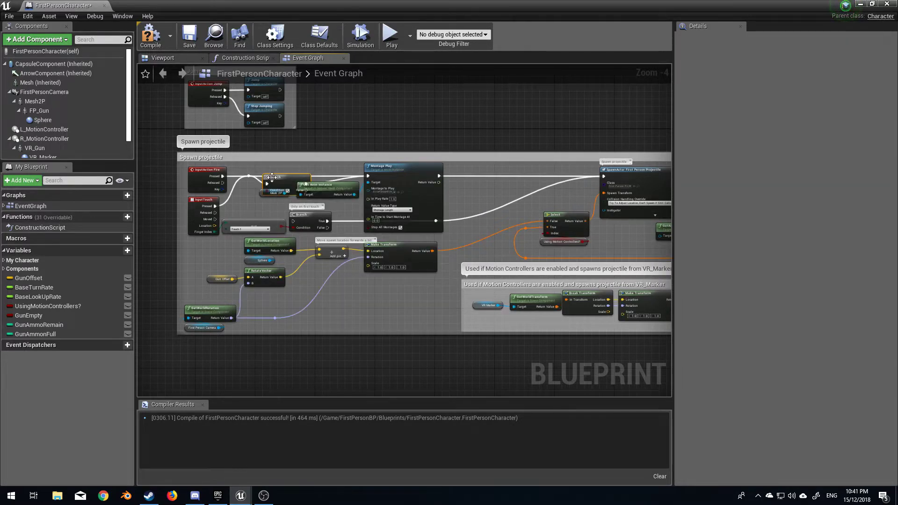
{"action": "left_click_drag", "start_coordinate": [274, 176], "coordinate": [275, 169]}
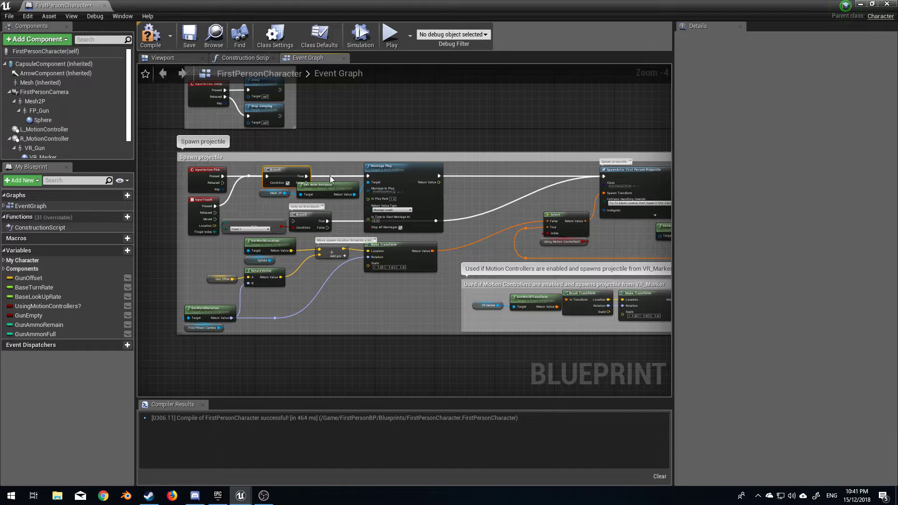
{"action": "right_click", "coordinate": [366, 175]}
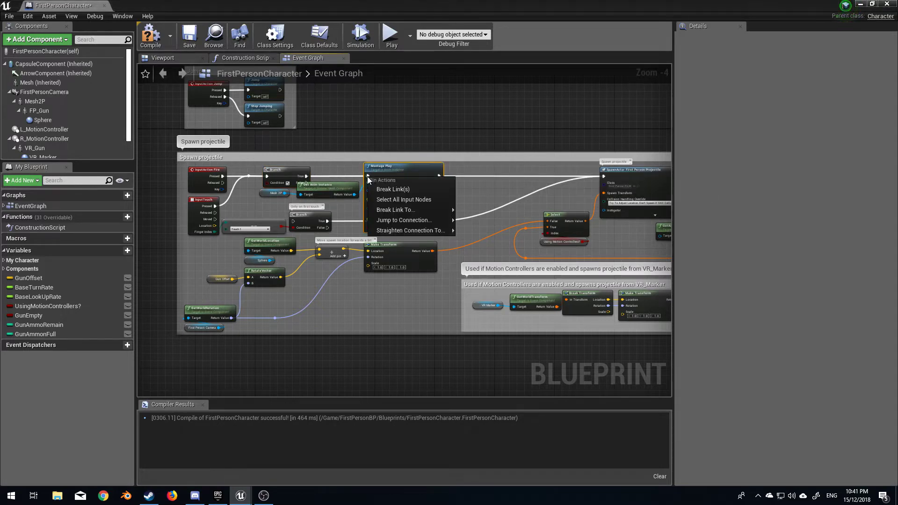
{"action": "left_click", "coordinate": [304, 177]}
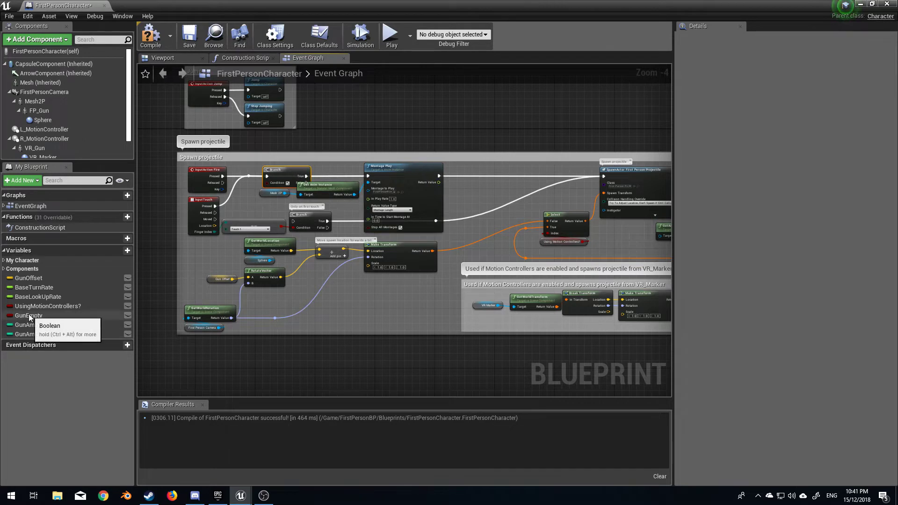
- Add a GunEmpty getter and rewire the Branch between Fire Pressed and Montage Play
{"action": "mouse_move", "coordinate": [29, 317]}
{"action": "left_mouse_down", "text": "ctrl"}
{"action": "mouse_move", "coordinate": [253, 215]}
{"action": "mouse_move", "coordinate": [267, 183]}
{"action": "left_mouse_up", "text": "ctrl"}
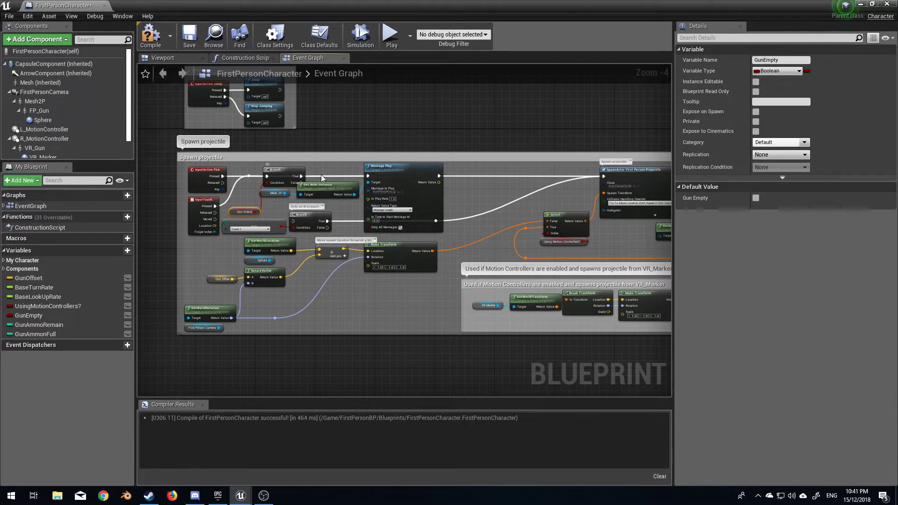
{"action": "left_click_drag", "start_coordinate": [301, 176], "coordinate": [369, 177]}
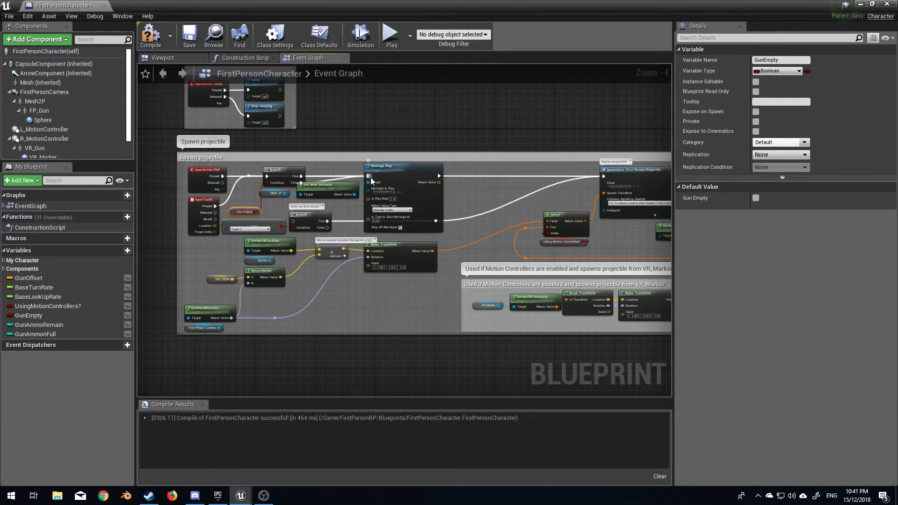
{"action": "left_click", "coordinate": [318, 175]}
{"action": "left_click_drag", "start_coordinate": [225, 176], "coordinate": [249, 176]}
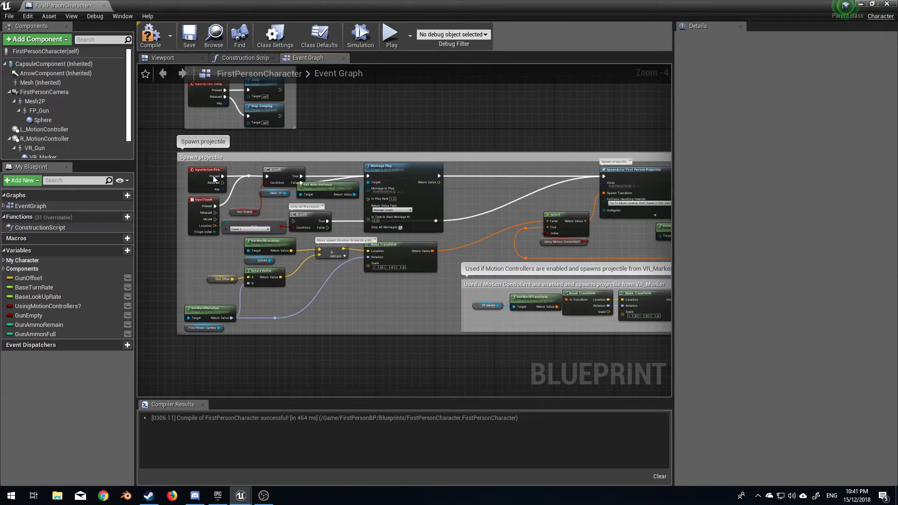
{"action": "right_click", "coordinate": [309, 175]}
{"action": "left_click", "coordinate": [311, 197]}
- Add a Set Gun Ammo Remain node after Play Sound at Location
{"action": "right_click_drag", "start_coordinate": [572, 204], "coordinate": [151, 204]}
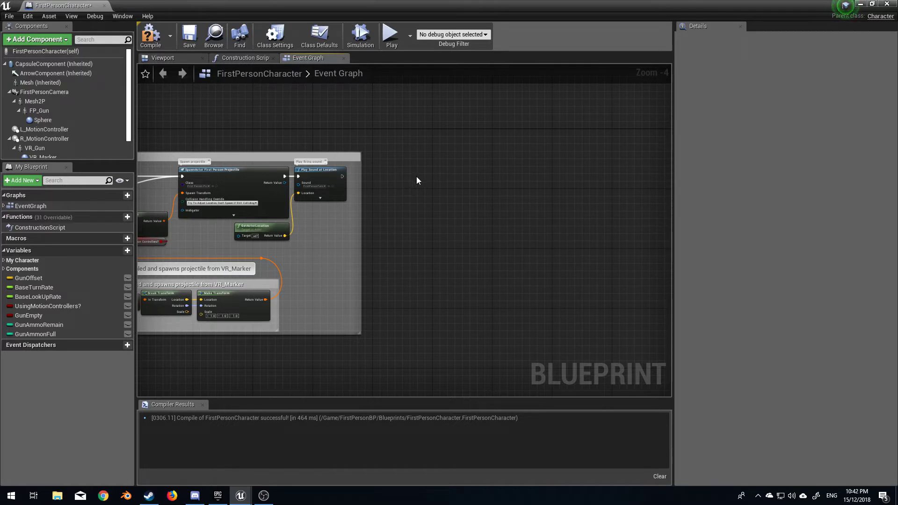
{"action": "mouse_move", "coordinate": [342, 176]}
{"action": "left_mouse_down"}
{"action": "mouse_move", "coordinate": [427, 180]}
{"action": "mouse_move", "coordinate": [382, 176]}
{"action": "left_mouse_up"}
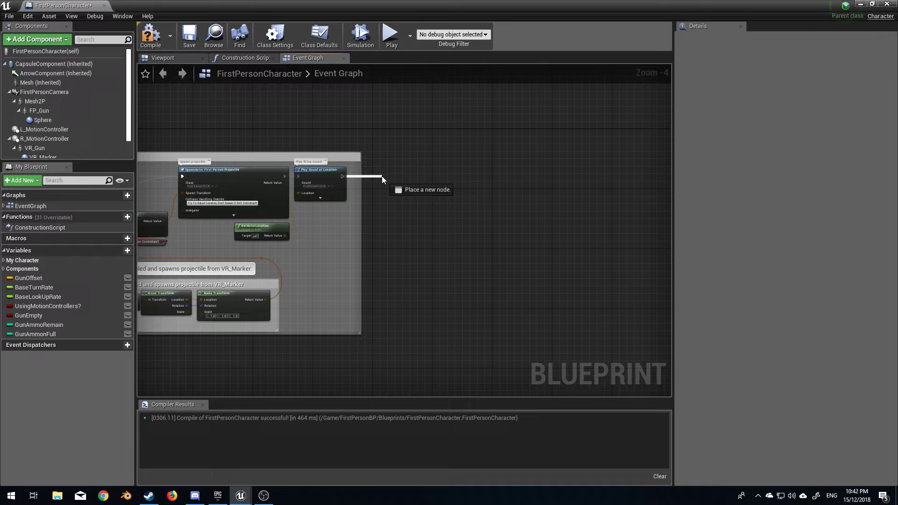
{"action": "left_click_drag", "start_coordinate": [382, 175], "coordinate": [381, 177]}
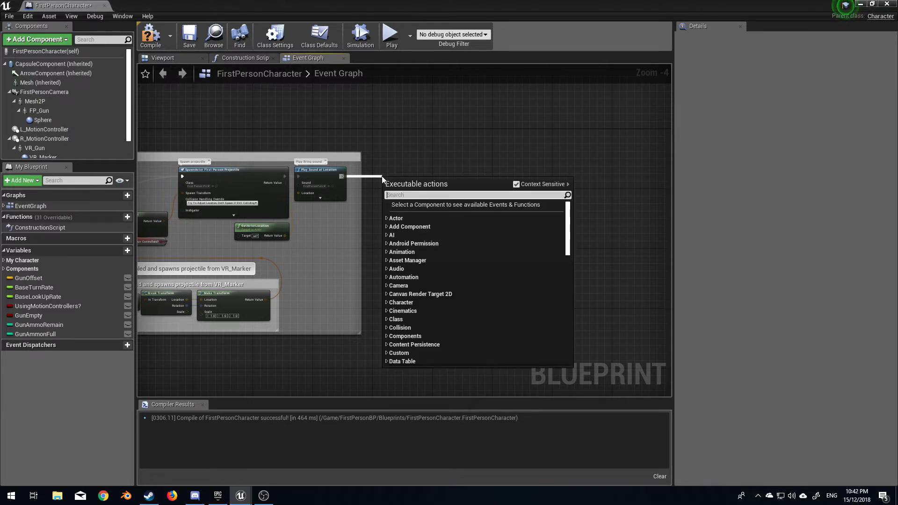
{"action": "type", "text": "set ammon"}
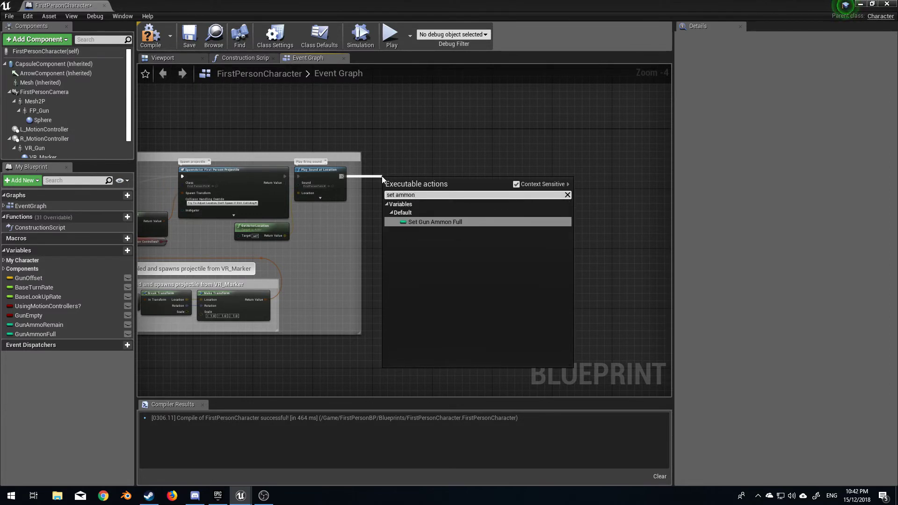
{"action": "key", "text": "BackSpace"}
{"action": "key", "text": "Down"}
{"action": "key", "text": "Return"}
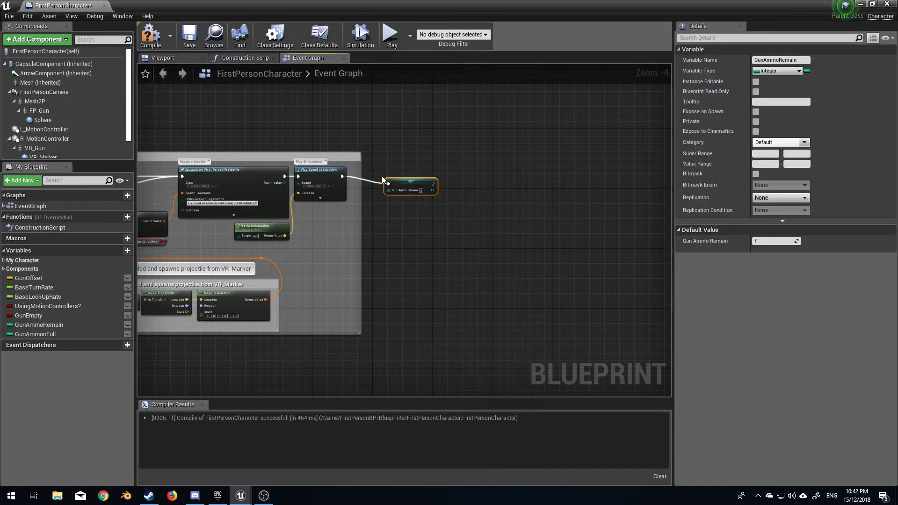
{"action": "left_click_drag", "start_coordinate": [394, 192], "coordinate": [401, 185]}
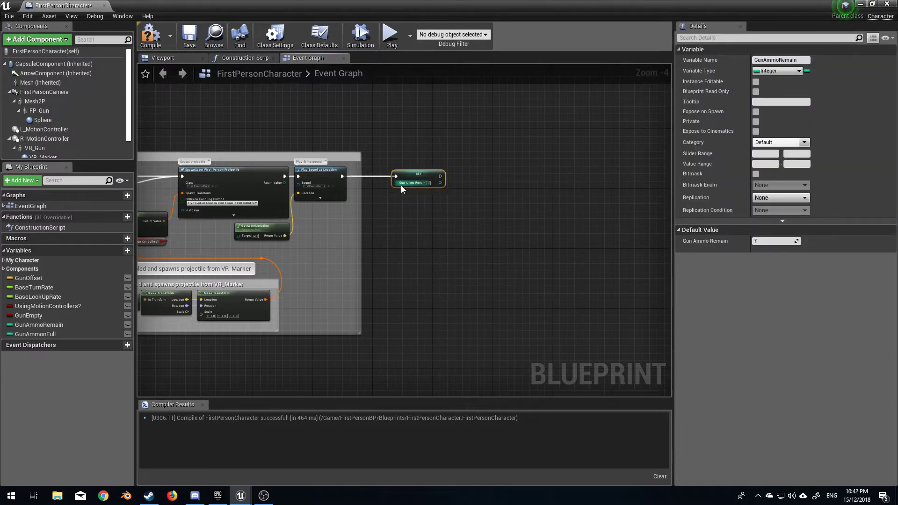
- Feed the setter GunAmmoRemain minus 1 through an integer subtract node
{"action": "left_click_drag", "start_coordinate": [396, 183], "coordinate": [363, 220]}
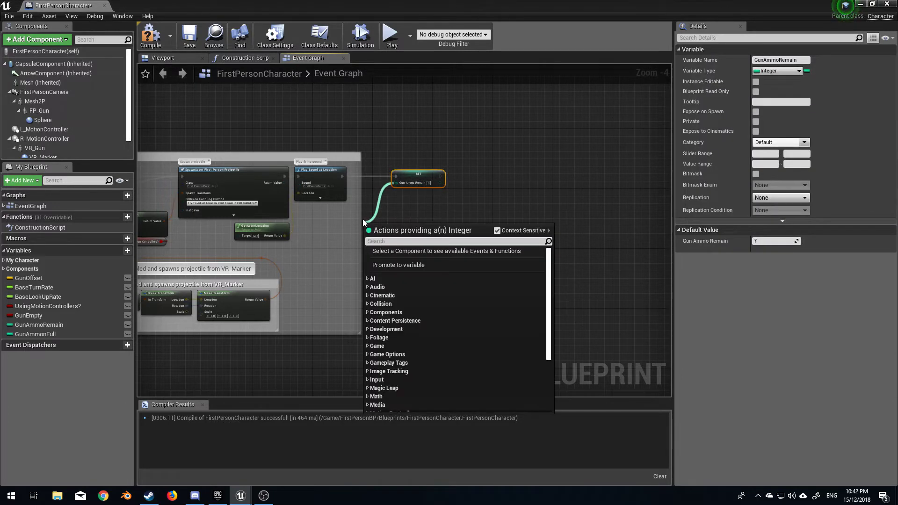
{"action": "type", "text": "-"}
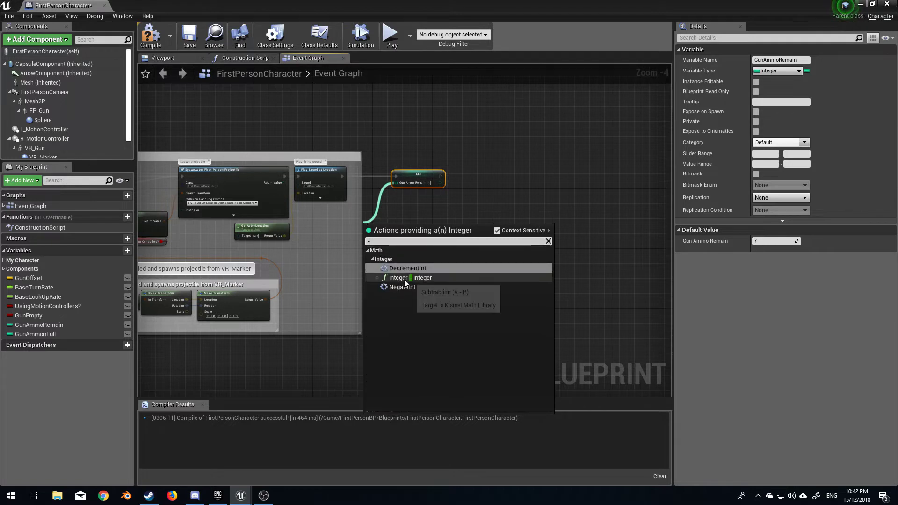
{"action": "left_click", "coordinate": [404, 279]}
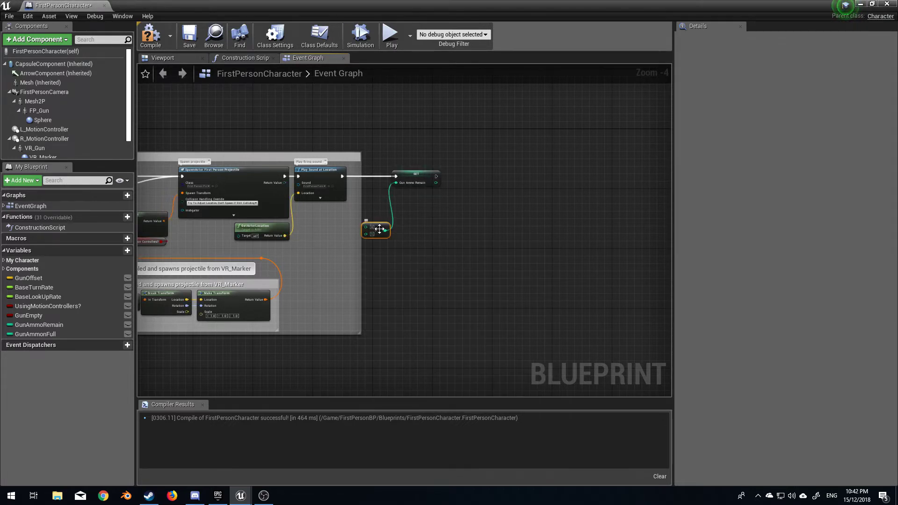
{"action": "mouse_move", "coordinate": [42, 325]}
{"action": "left_mouse_down"}
{"action": "mouse_move", "coordinate": [299, 217]}
{"action": "mouse_move", "coordinate": [312, 228]}
{"action": "mouse_move", "coordinate": [365, 227]}
{"action": "left_mouse_up"}
{"action": "left_click", "coordinate": [326, 232]}
{"action": "left_click", "coordinate": [371, 231]}
{"action": "type", "text": "1"}
{"action": "key", "text": "Return"}
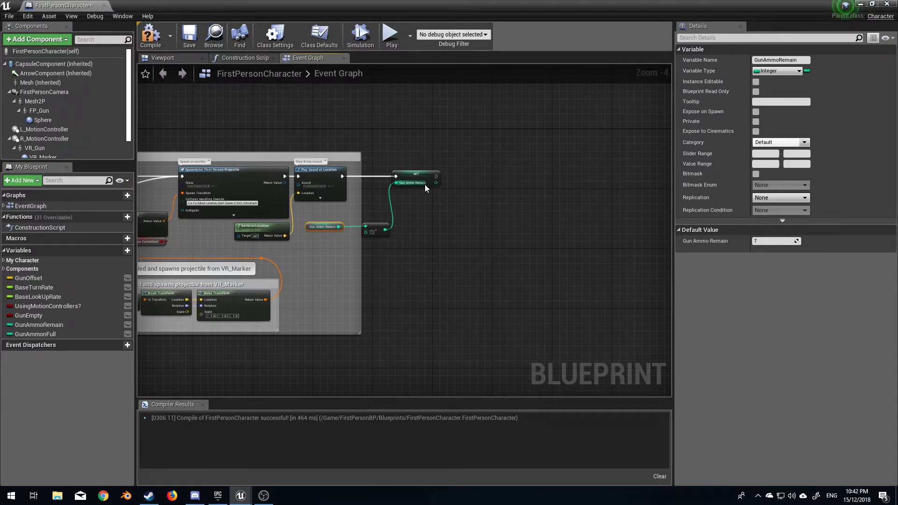
{"action": "right_click_drag", "start_coordinate": [424, 185], "coordinate": [316, 197]}
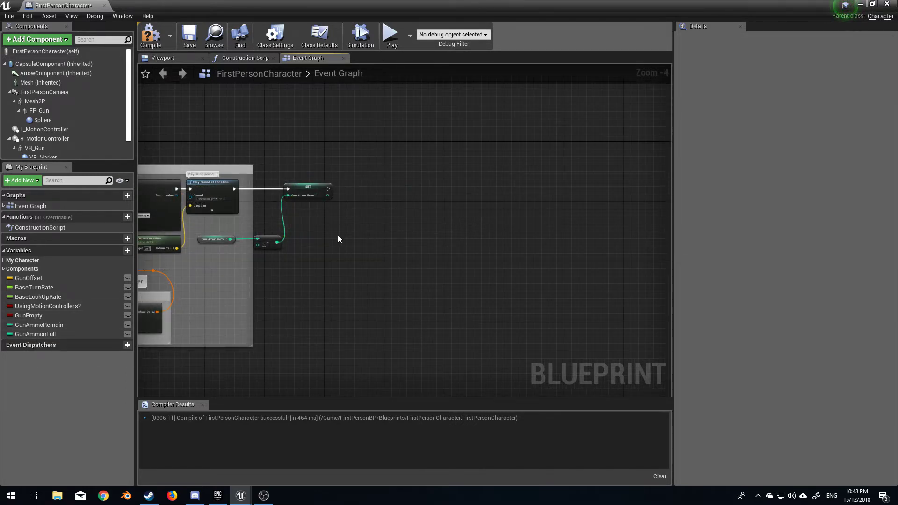
{"action": "mouse_move", "coordinate": [250, 266]}
{"action": "right_mouse_down"}
{"action": "mouse_move", "coordinate": [293, 177]}
{"action": "mouse_move", "coordinate": [381, 201]}
{"action": "right_mouse_up"}
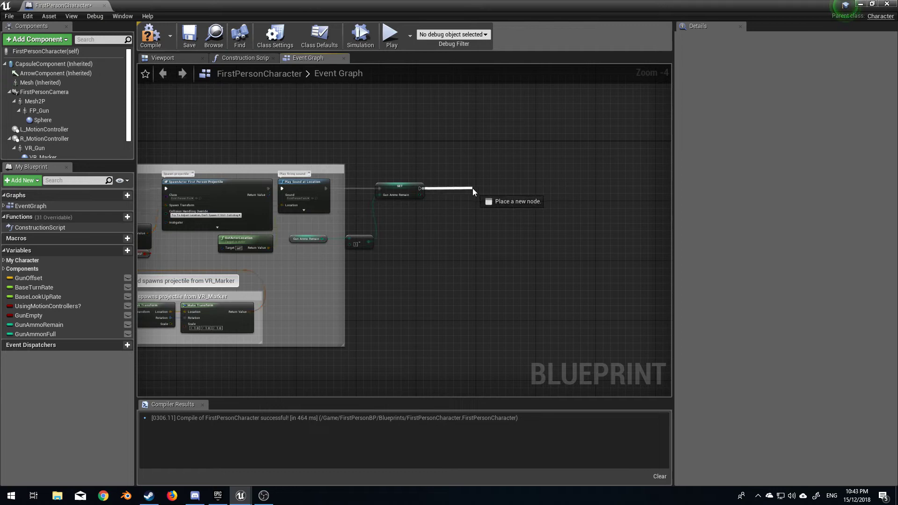
- Add a Branch after the ammo setter, conditioned on an integer <= check of the ammo
{"action": "left_click_drag", "start_coordinate": [420, 188], "coordinate": [466, 188]}
{"action": "type", "text": "branch"}
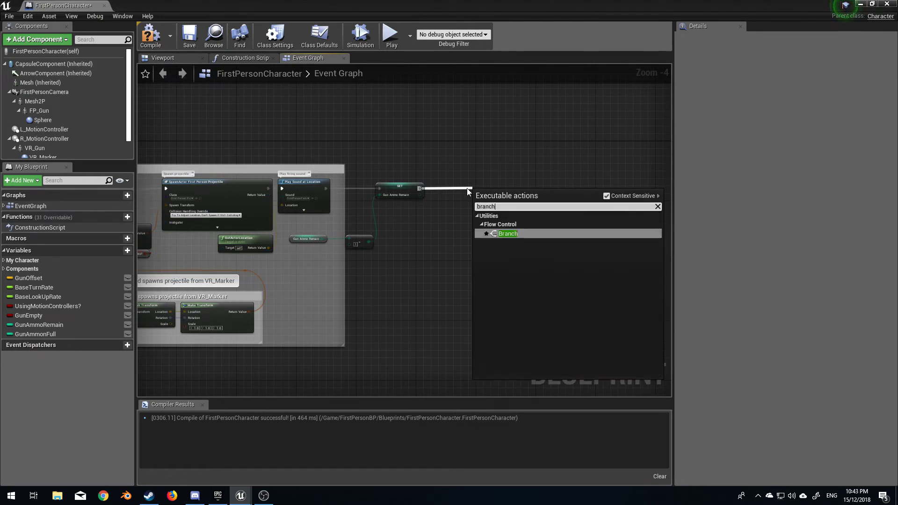
{"action": "key", "text": "Return"}
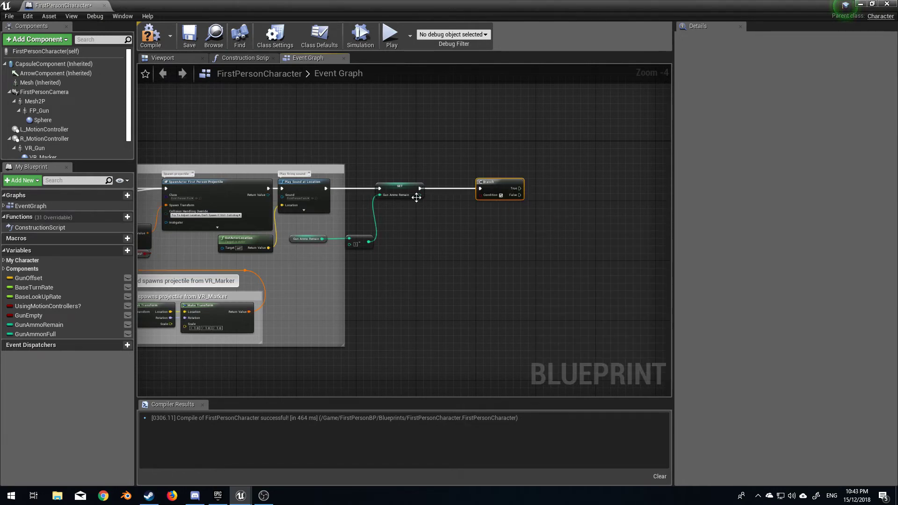
{"action": "left_click_drag", "start_coordinate": [421, 195], "coordinate": [425, 217]}
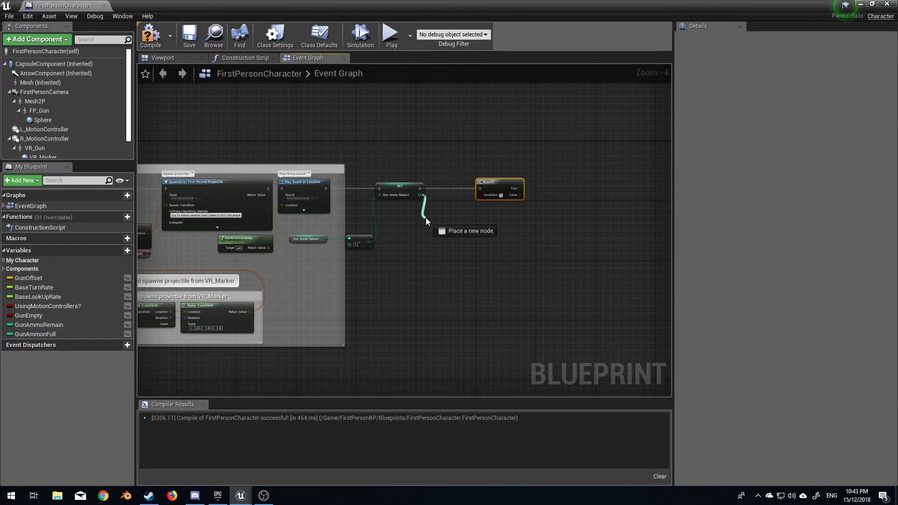
{"action": "left_click_drag", "start_coordinate": [426, 218], "coordinate": [425, 217]}
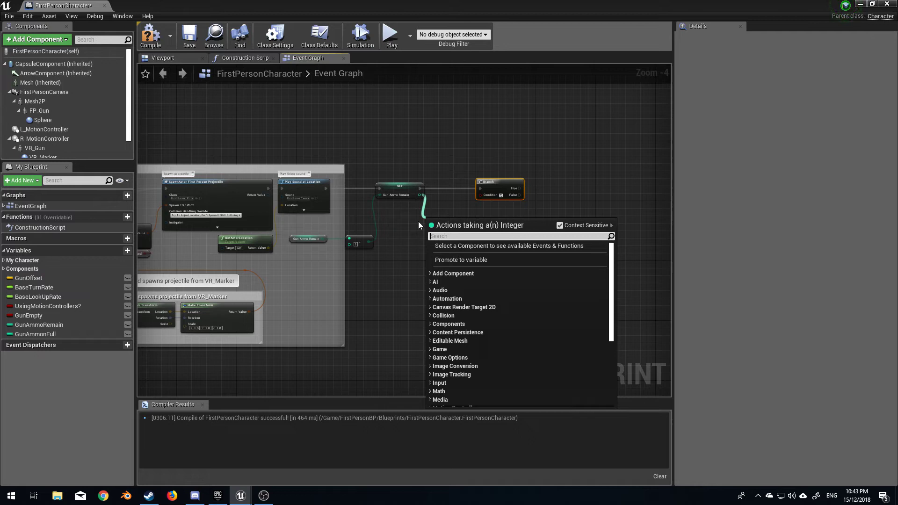
{"action": "type", "text": "<"}
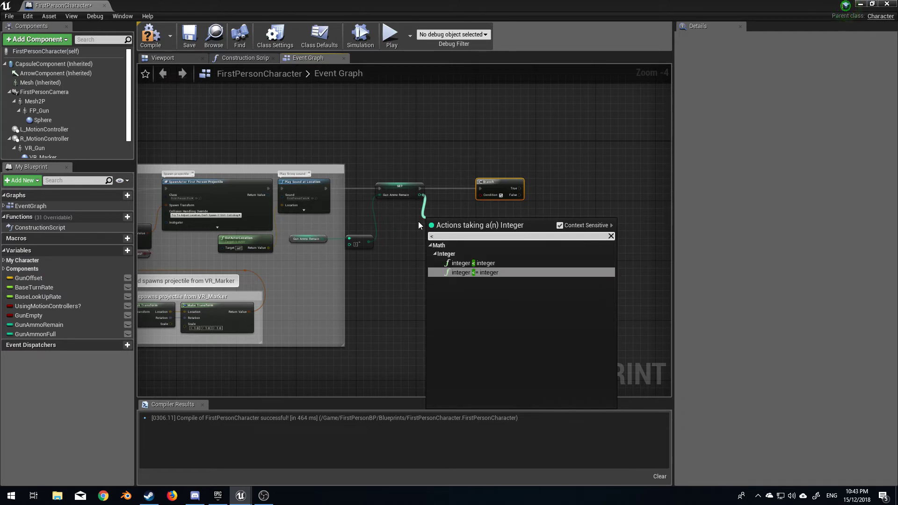
{"action": "key", "text": "Return"}
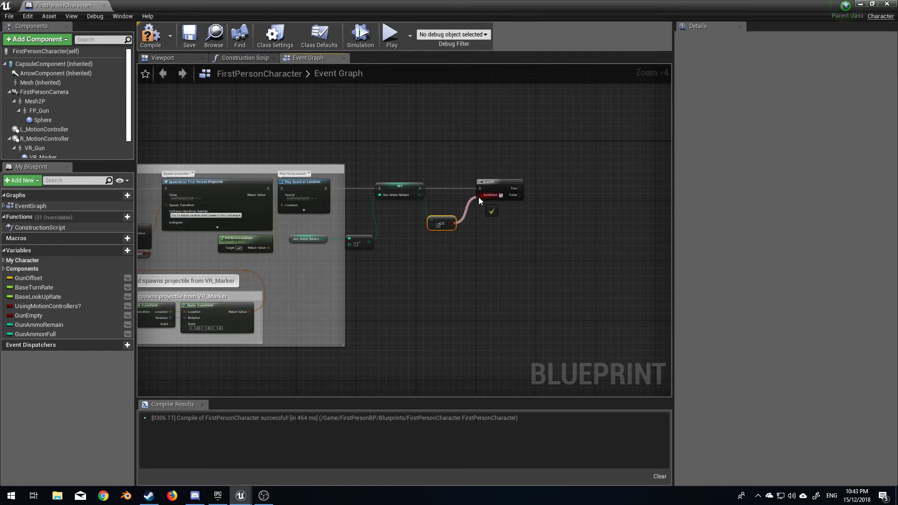
{"action": "left_click_drag", "start_coordinate": [450, 223], "coordinate": [480, 195]}
- On the Branch True path, add Set Gun Empty with its value ticked true
{"action": "right_click_drag", "start_coordinate": [465, 215], "coordinate": [427, 240]}
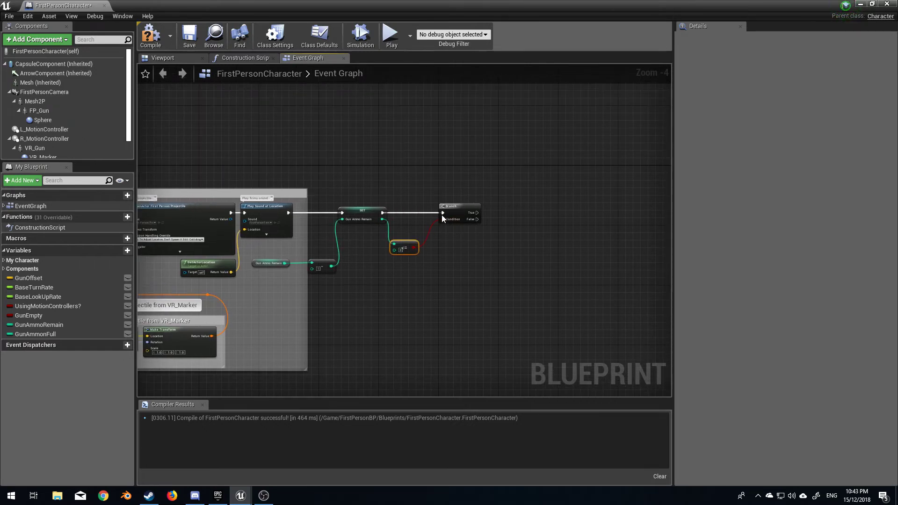
{"action": "left_click_drag", "start_coordinate": [477, 213], "coordinate": [501, 213]}
{"action": "type", "text": "gunem"}
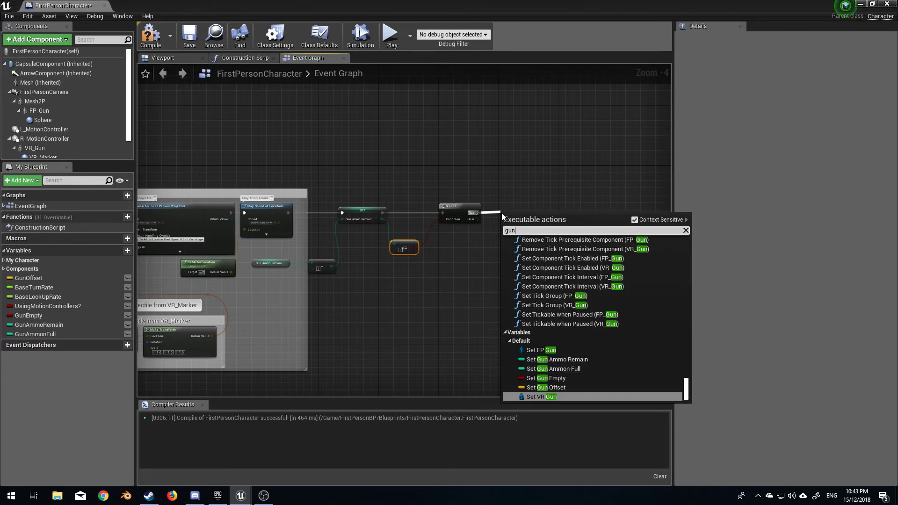
{"action": "key", "text": "Return"}
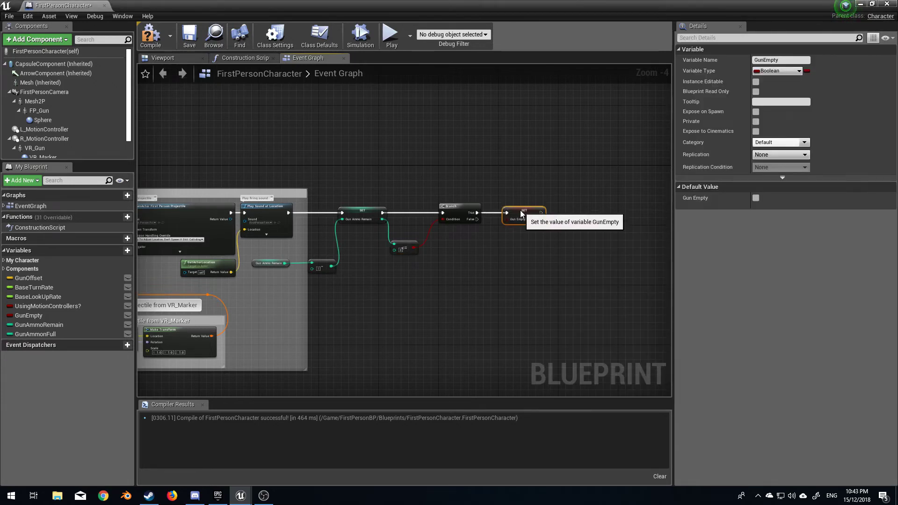
{"action": "left_click", "coordinate": [528, 219]}
{"action": "right_click_drag", "start_coordinate": [509, 240], "coordinate": [567, 237]}
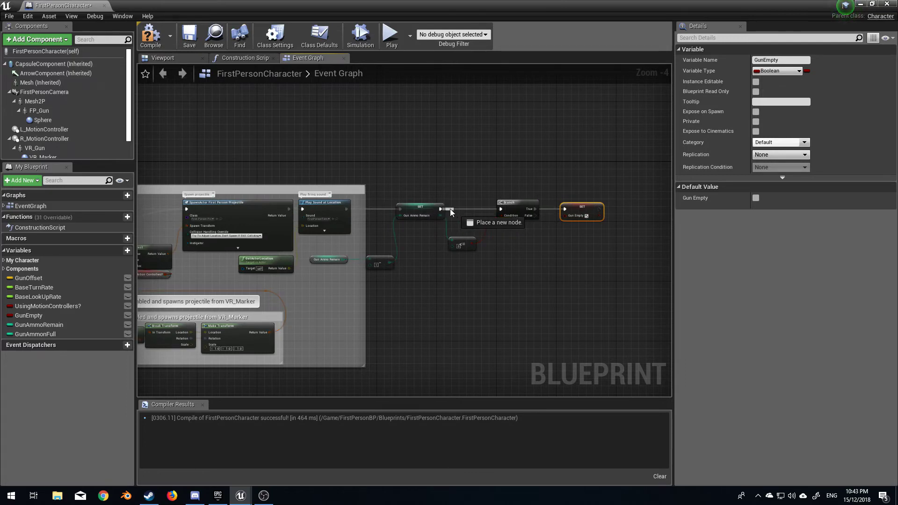
{"action": "left_click_drag", "start_coordinate": [440, 209], "coordinate": [455, 210]}
{"action": "type", "text": "print"}
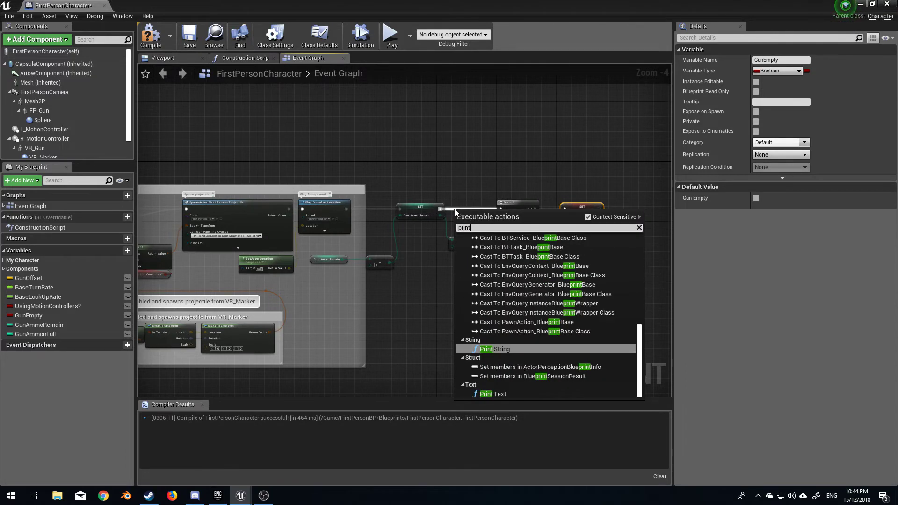
- Add a Print String showing Gun Ammo Remain after the setter, then start a test run
{"action": "key", "text": "Return"}
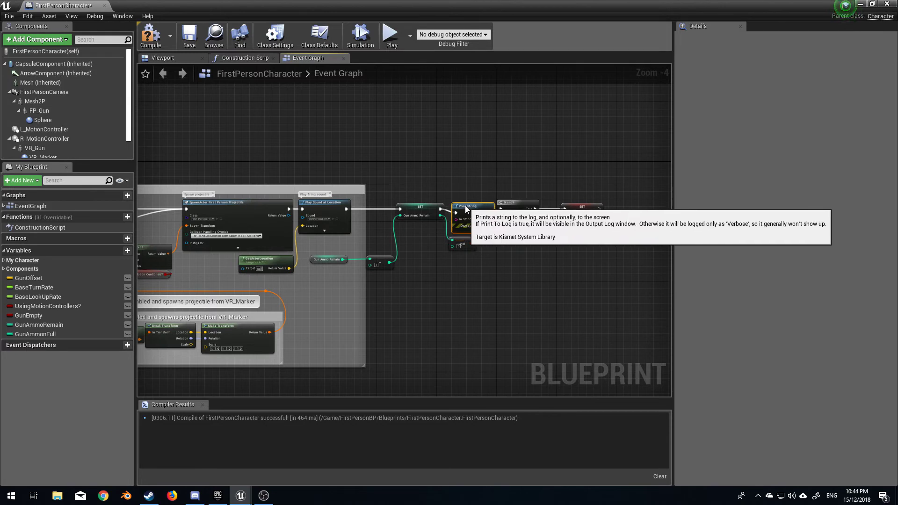
{"action": "left_click_drag", "start_coordinate": [469, 211], "coordinate": [462, 202]}
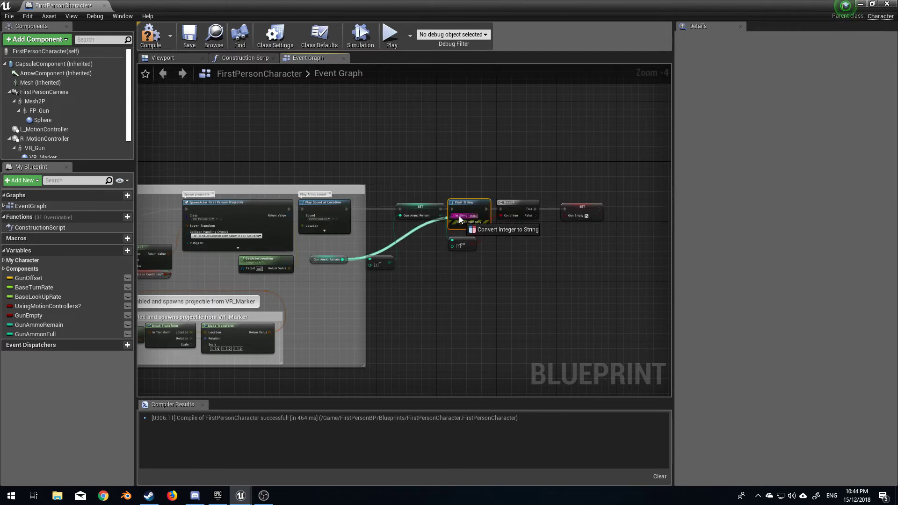
{"action": "left_click_drag", "start_coordinate": [344, 260], "coordinate": [452, 216]}
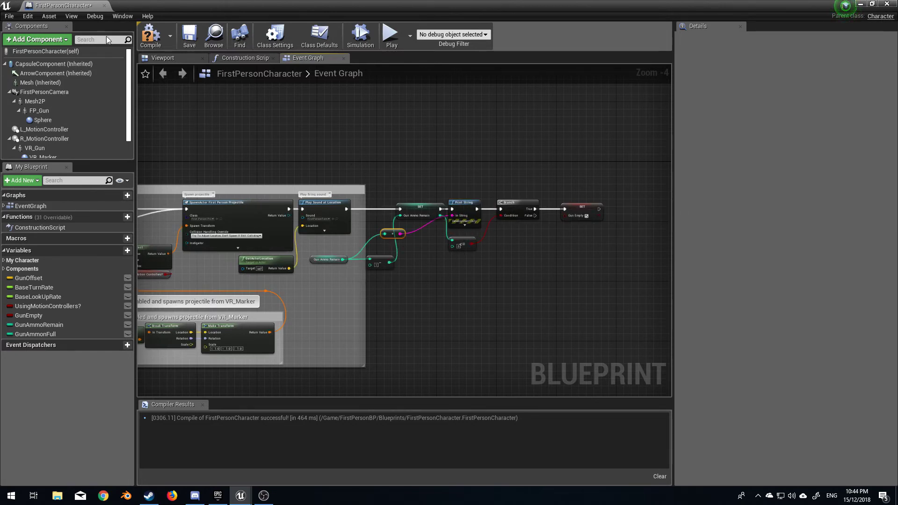
{"action": "left_click", "coordinate": [390, 34]}
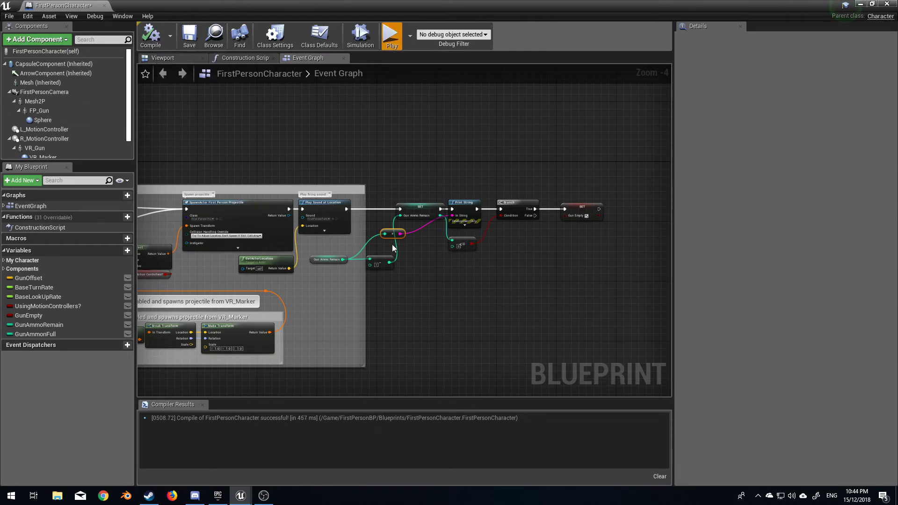
{"action": "left_click", "coordinate": [415, 34]}
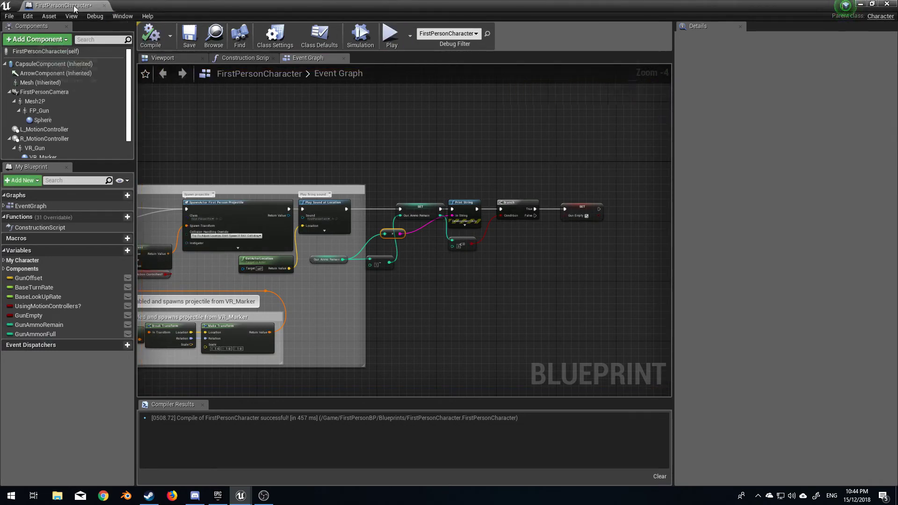
{"action": "left_click", "coordinate": [386, 30]}
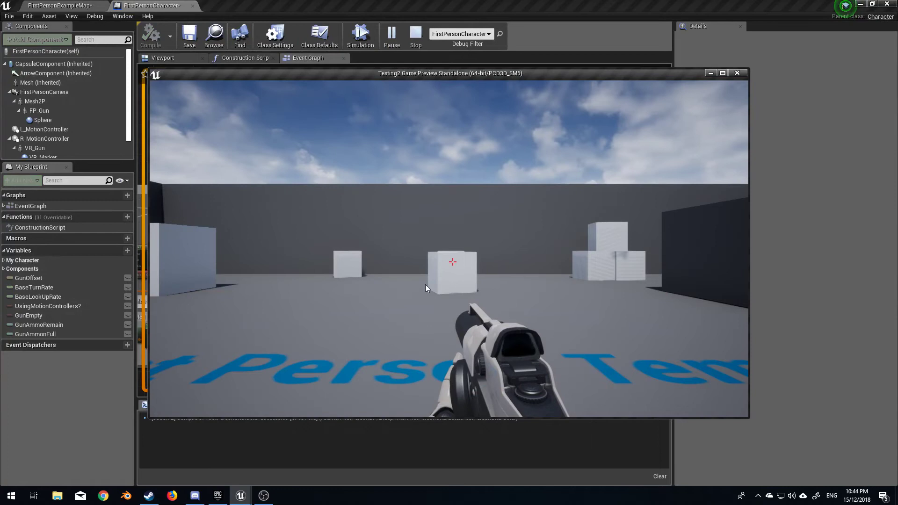
{"action": "left_click", "coordinate": [452, 262]}
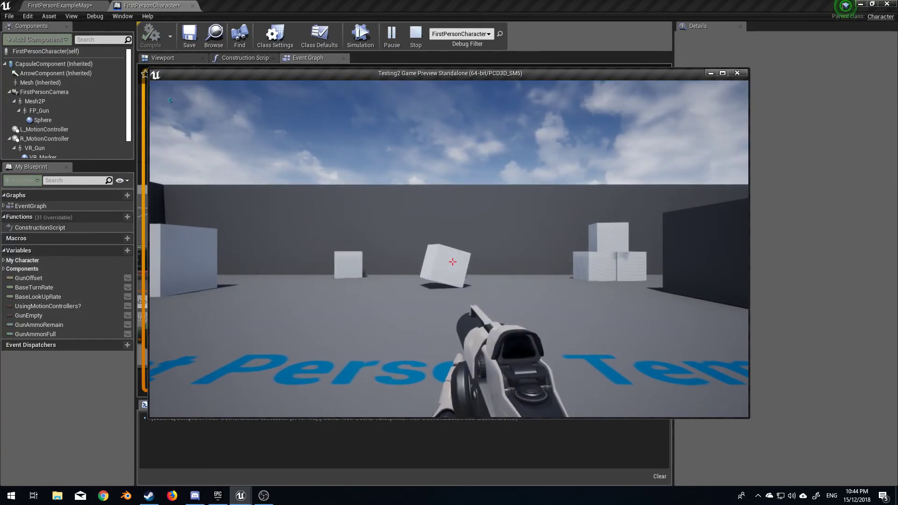
{"action": "left_click", "coordinate": [453, 262]}
{"action": "left_click", "coordinate": [452, 262]}
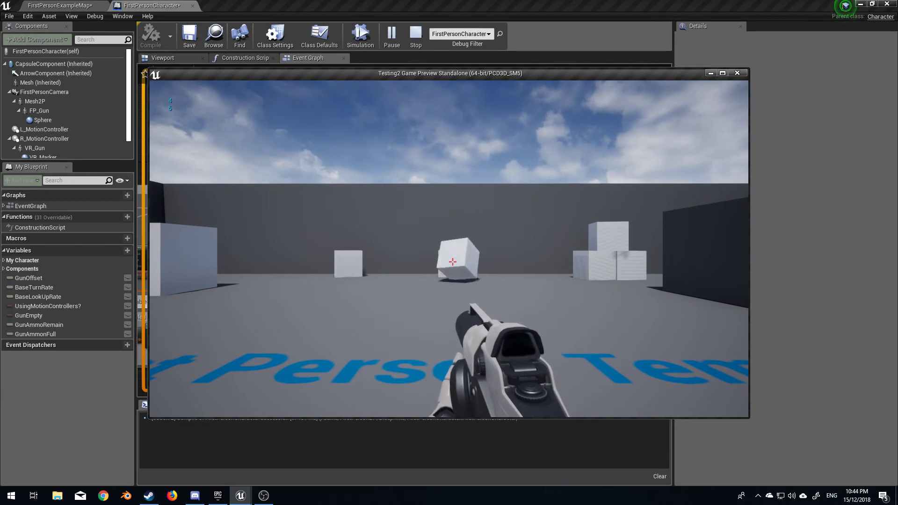
{"action": "left_click", "coordinate": [453, 262]}
{"action": "left_click", "coordinate": [453, 262]}
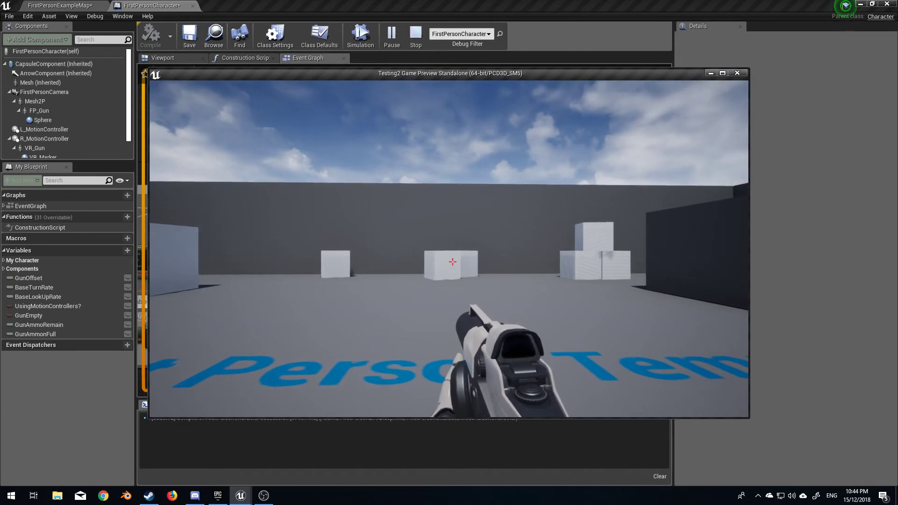
{"action": "key", "text": "Escape"}
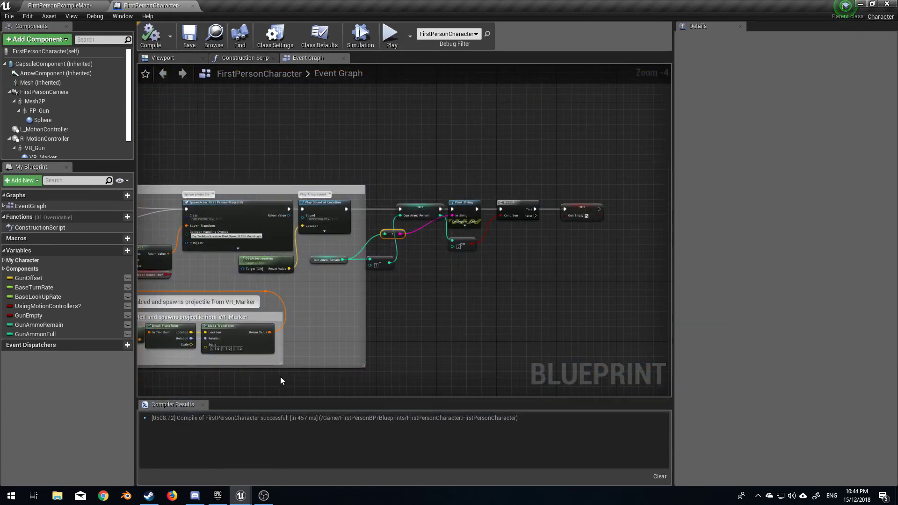
- Add a Keyboard R event beside the Spawn projectile group
{"action": "right_click_drag", "start_coordinate": [279, 377], "coordinate": [603, 302]}
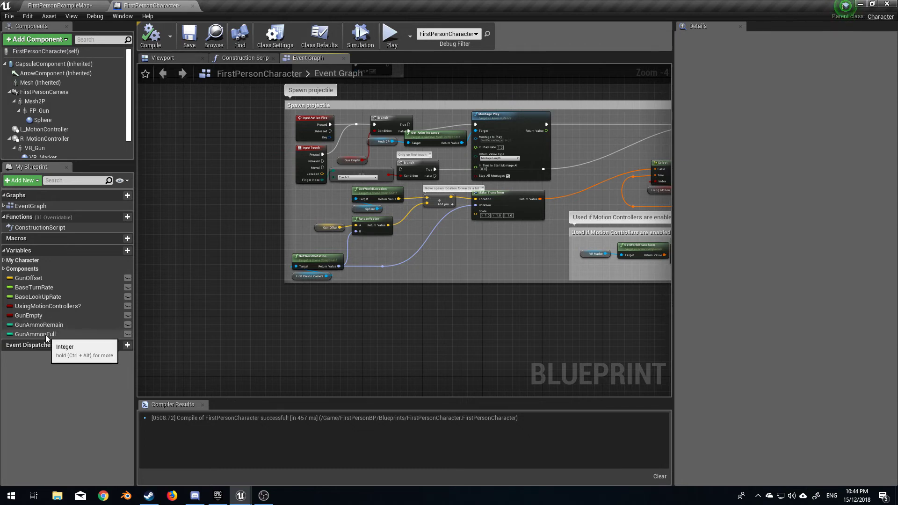
{"action": "right_click", "coordinate": [303, 319]}
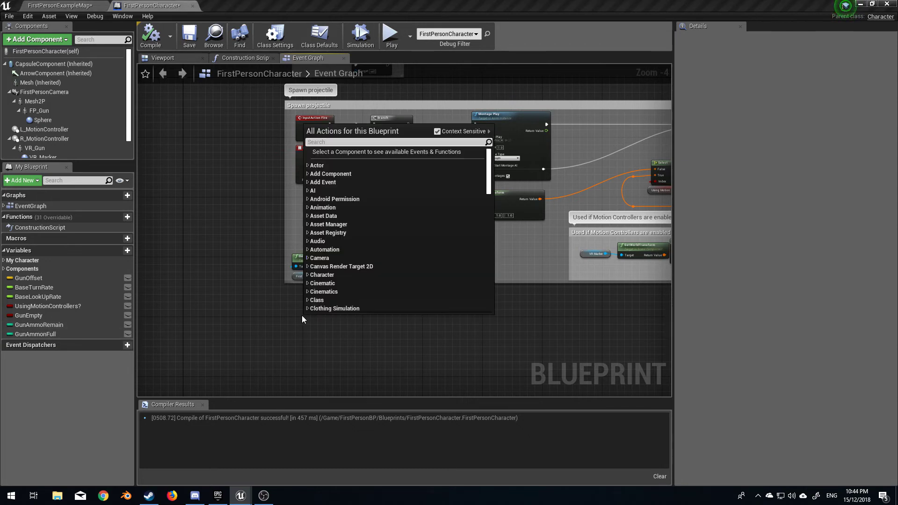
{"action": "type", "text": "keyboard r"}
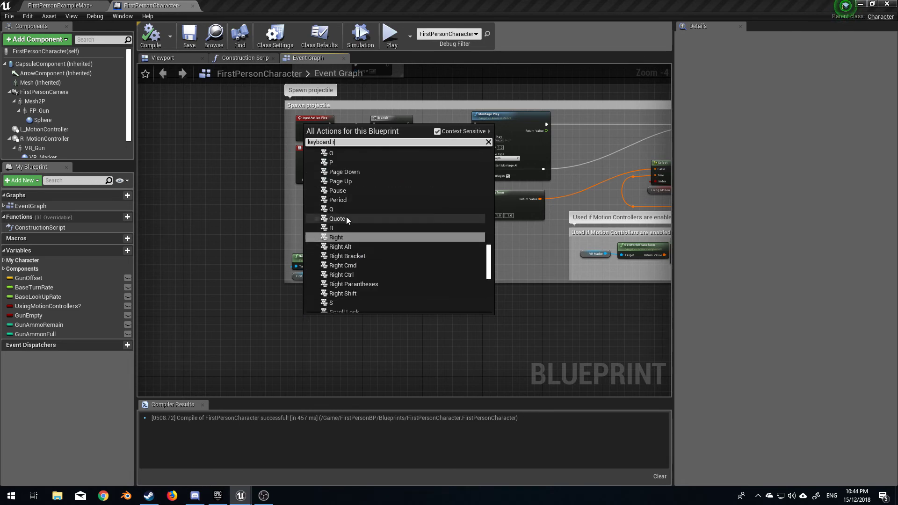
{"action": "key", "text": "Escape"}
{"action": "right_click_drag", "start_coordinate": [342, 340], "coordinate": [319, 294]}
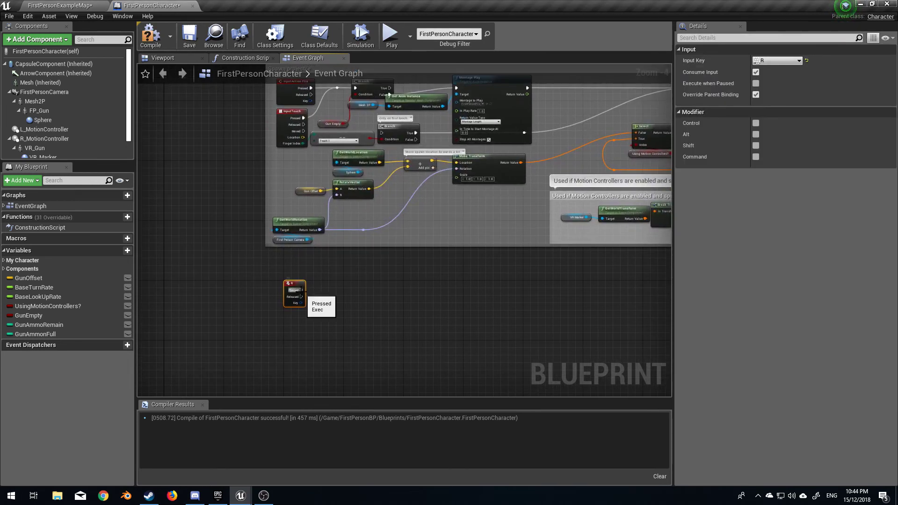
- On R pressed, set Gun Ammo Remain from a Gun Ammon Full getter
{"action": "left_click_drag", "start_coordinate": [302, 290], "coordinate": [325, 291]}
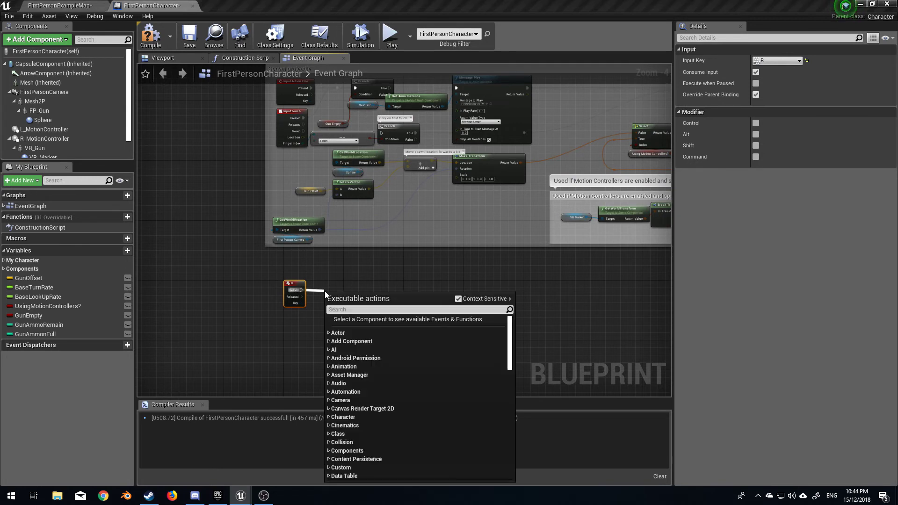
{"action": "type", "text": "set "}
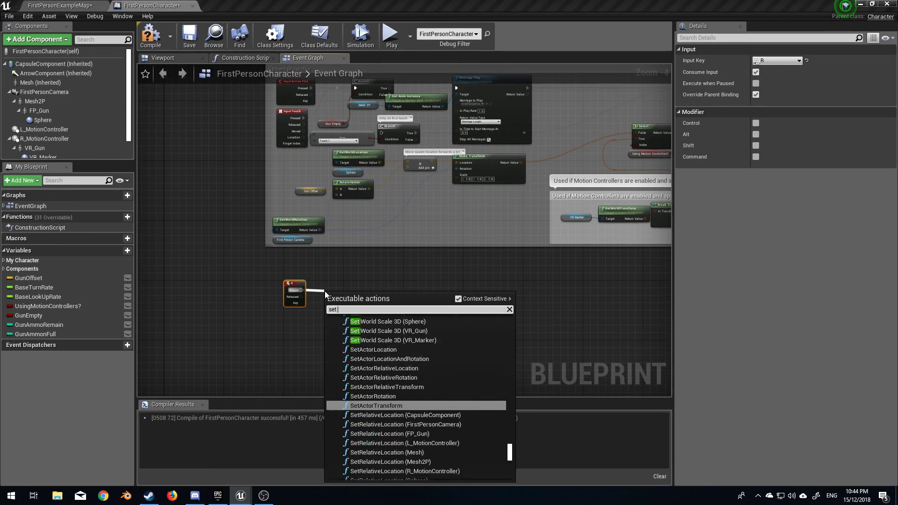
{"action": "type", "text": "gunammo"}
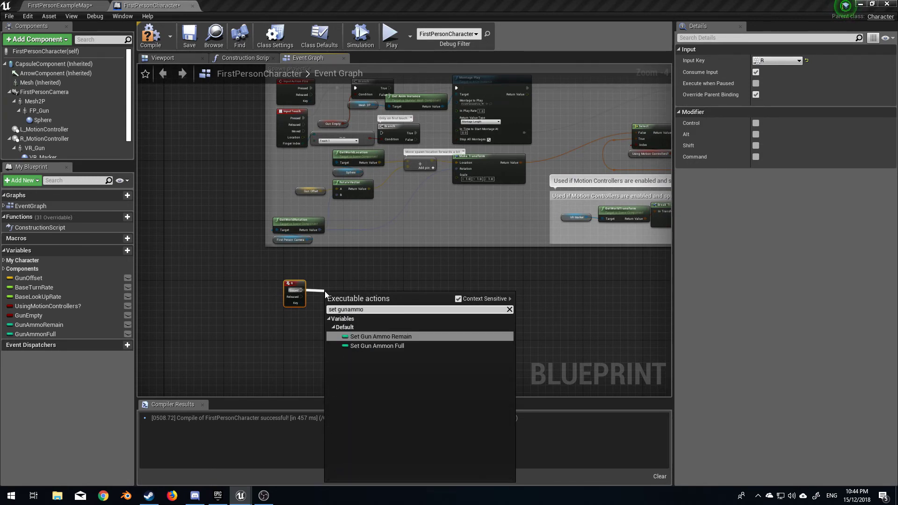
{"action": "key", "text": "Return"}
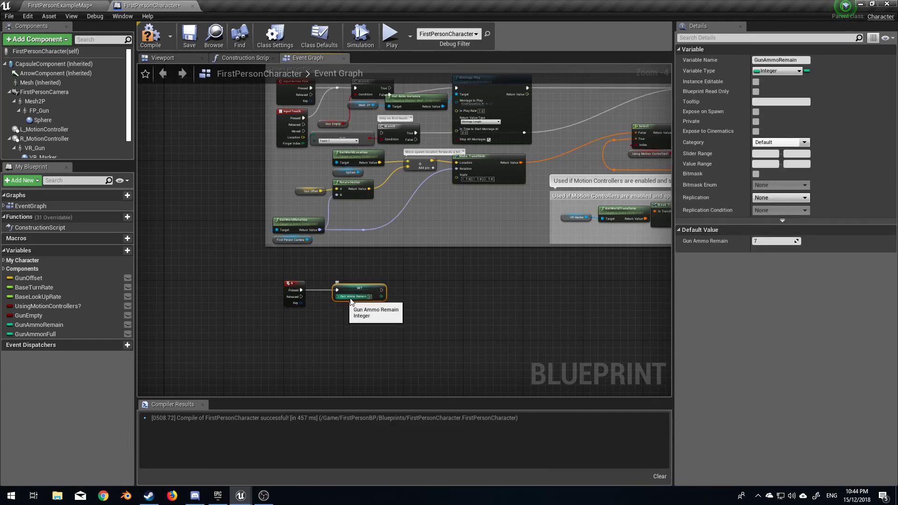
{"action": "left_click_drag", "start_coordinate": [336, 298], "coordinate": [306, 323]}
{"action": "type", "text": "guna"}
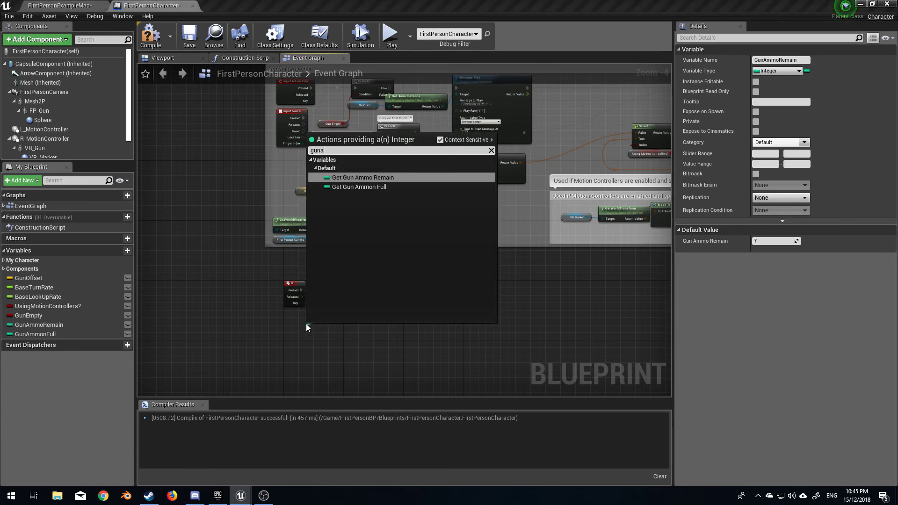
{"action": "type", "text": "mmop"}
{"action": "key", "text": "Return"}
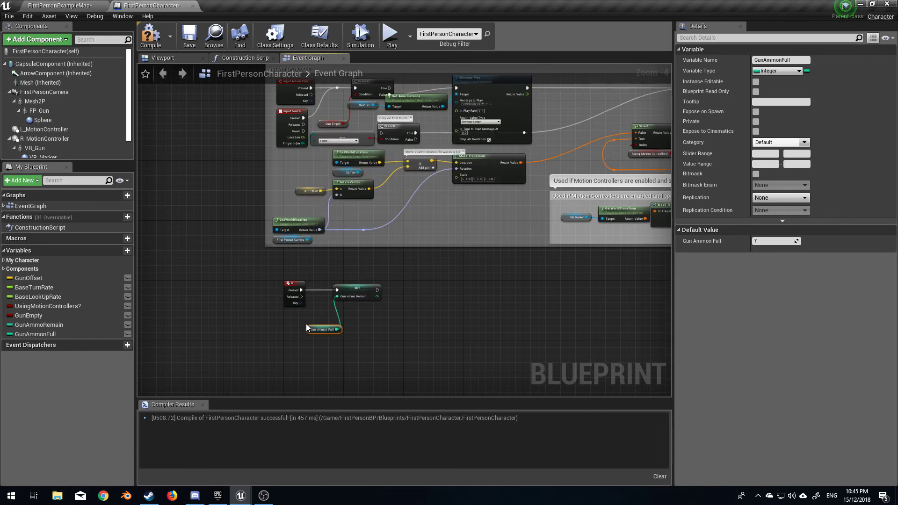
{"action": "left_click_drag", "start_coordinate": [326, 330], "coordinate": [306, 314]}
{"action": "right_click_drag", "start_coordinate": [305, 313], "coordinate": [231, 314]}
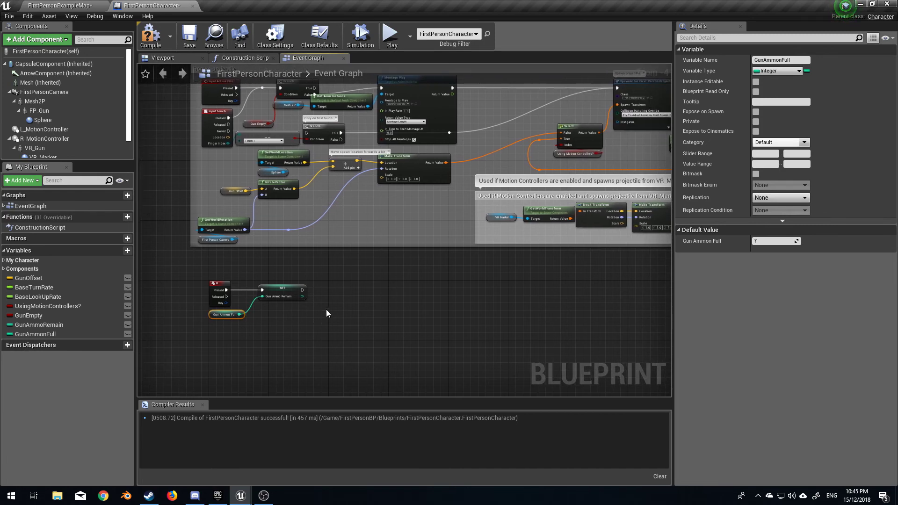
- Follow the ammo refill with a Set Gun Empty node left unchecked
{"action": "left_click_drag", "start_coordinate": [302, 289], "coordinate": [327, 289]}
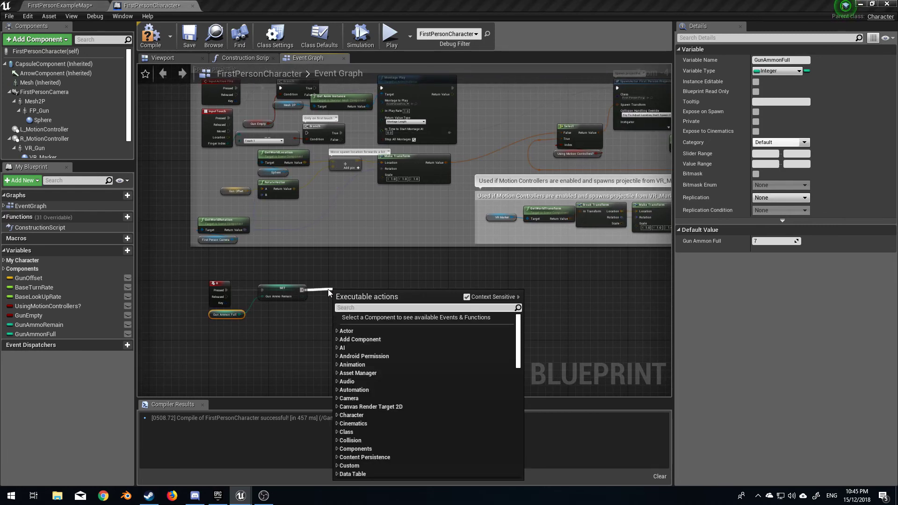
{"action": "type", "text": "set"}
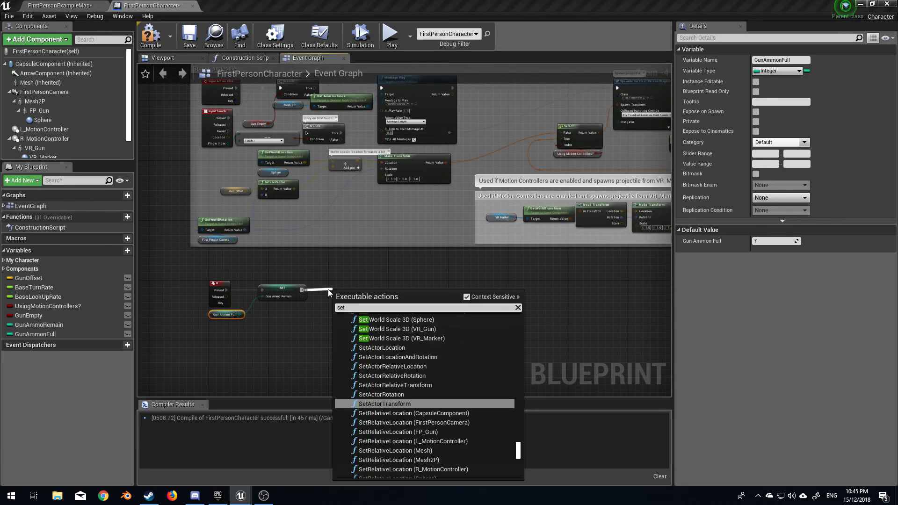
{"action": "type", "text": " gun empty"}
{"action": "key", "text": "Return"}
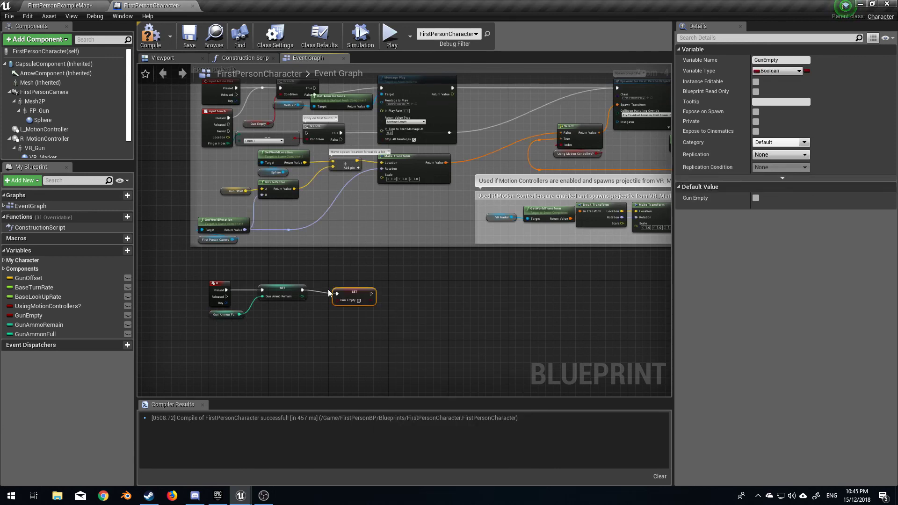
{"action": "left_click_drag", "start_coordinate": [359, 293], "coordinate": [357, 288]}
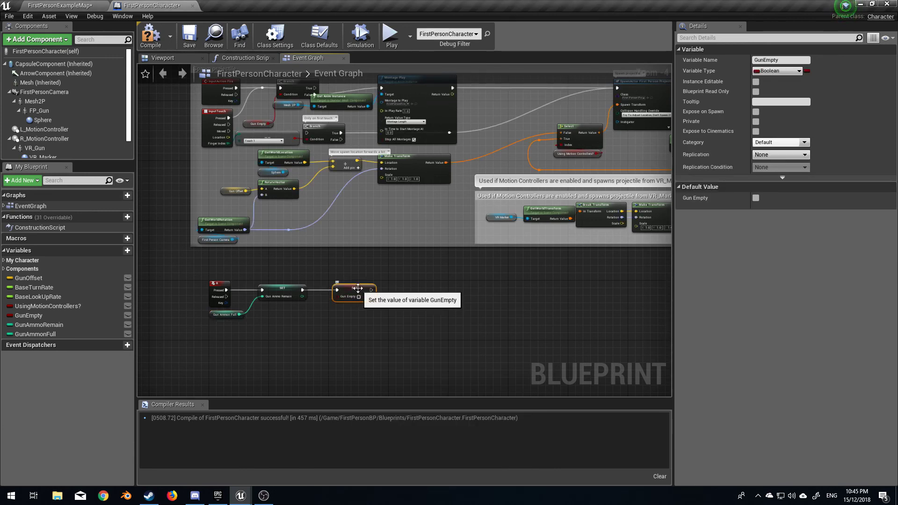
- Compile and save the blueprint, then launch the game preview and fire three shots at the cubes
{"action": "left_click", "coordinate": [161, 43]}
{"action": "left_click", "coordinate": [189, 36]}
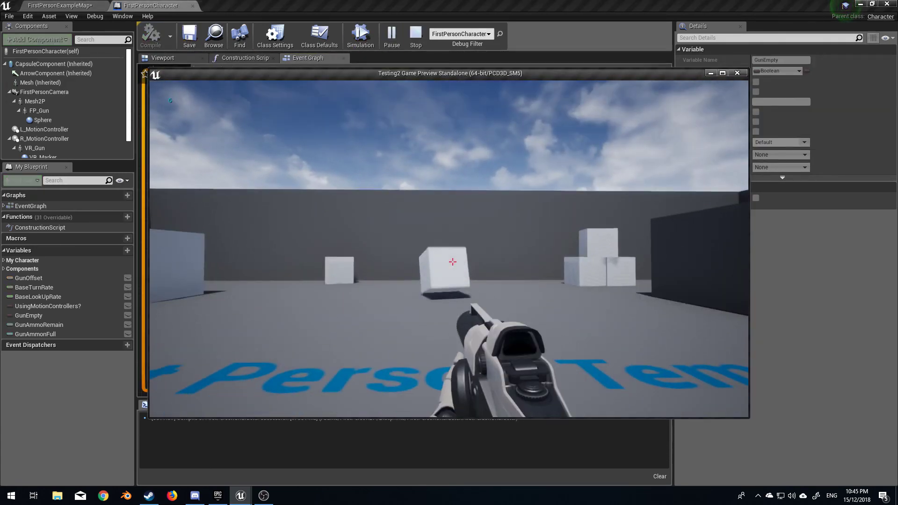
{"action": "left_click", "coordinate": [453, 261]}
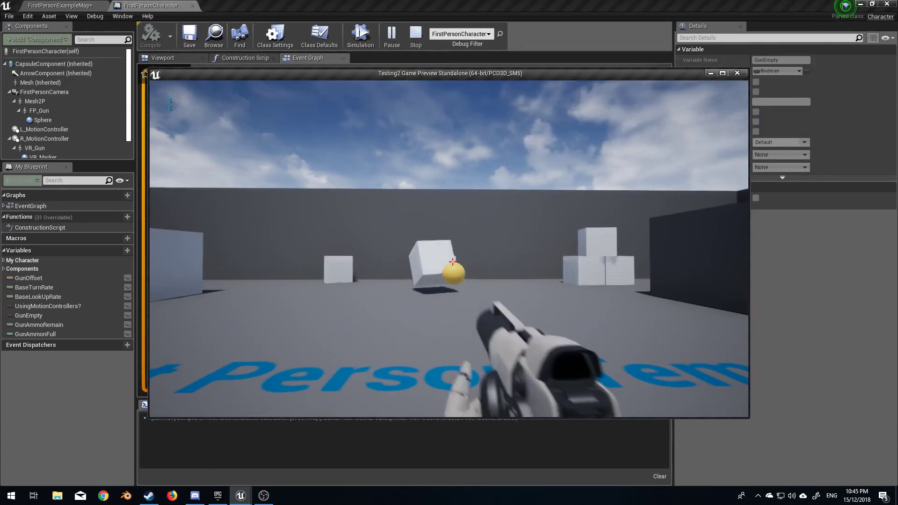
{"action": "left_click", "coordinate": [452, 262]}
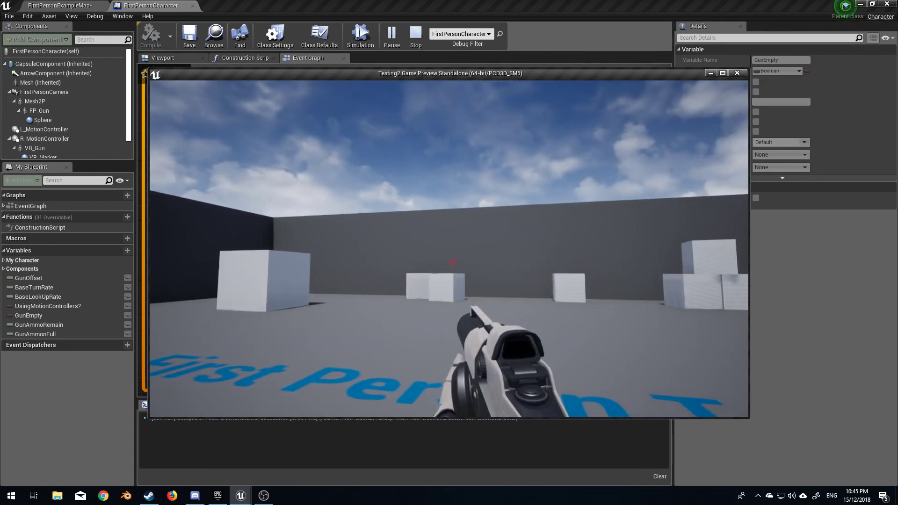
{"action": "left_click", "coordinate": [453, 262]}
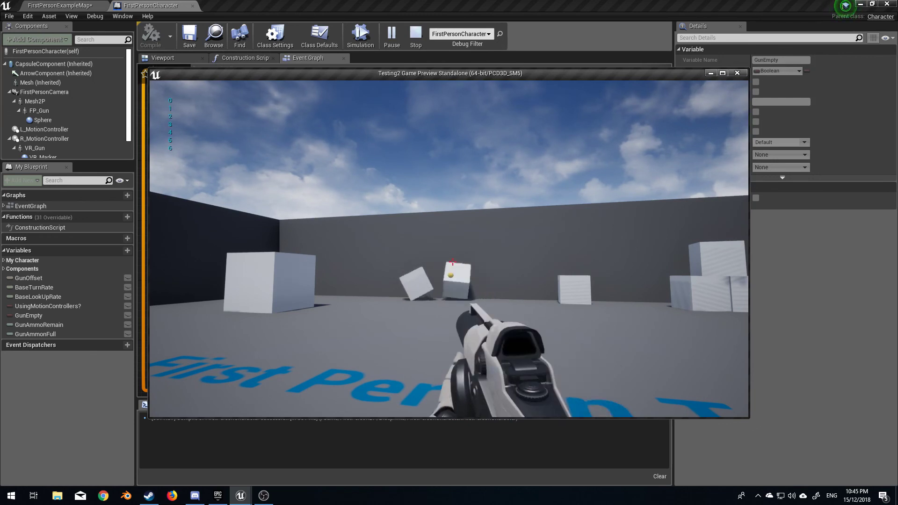